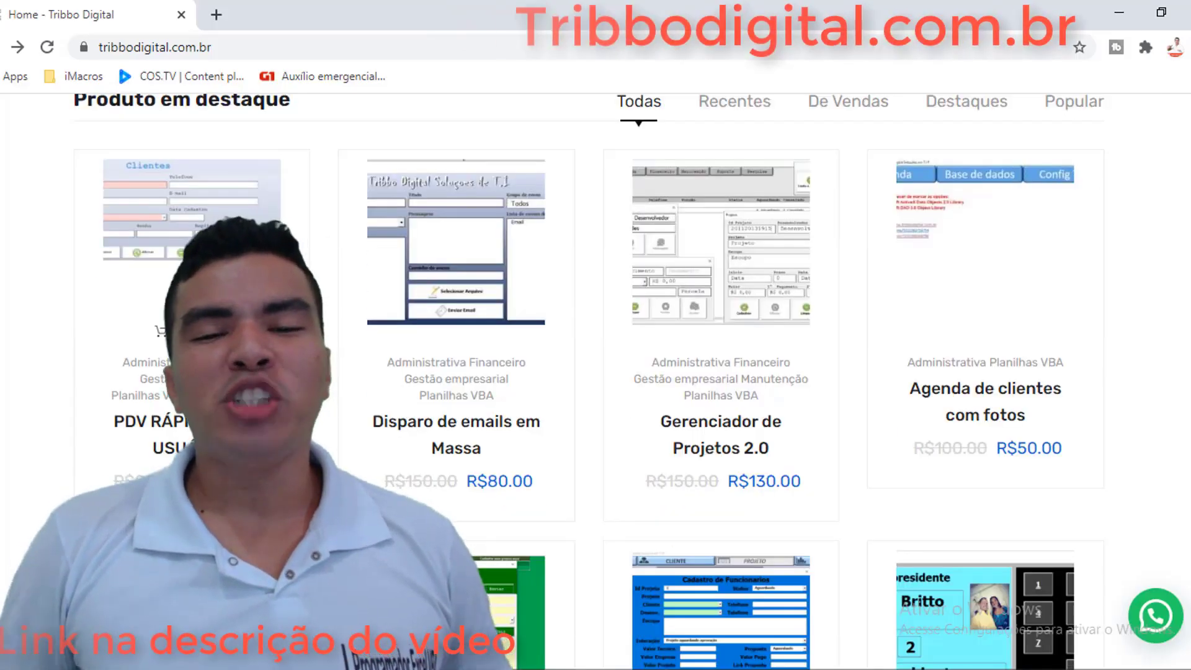
Browse the Tribbo Digital product grid, enlarge the WhatsApp spreadsheet image, then return to the grid.
{"action": "scroll", "coordinate": [627, 347], "scroll_direction": "down", "scroll_amount": 3}
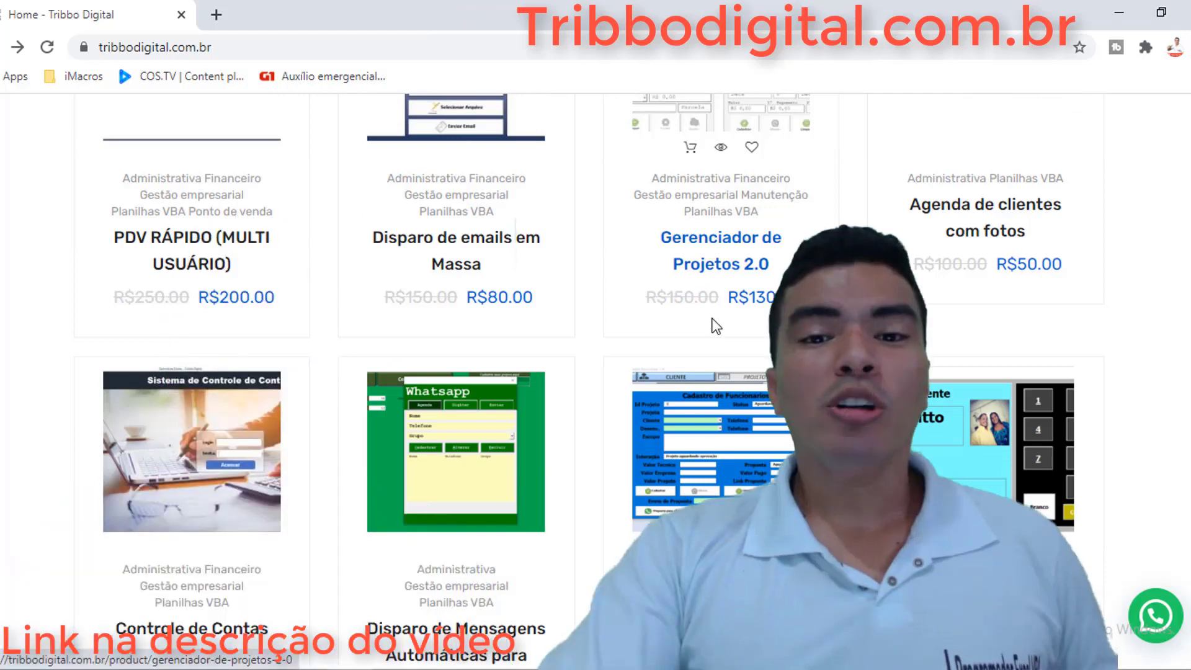
{"action": "scroll", "coordinate": [715, 327], "scroll_direction": "down", "scroll_amount": 4}
{"action": "scroll", "coordinate": [714, 327], "scroll_direction": "down", "scroll_amount": 2}
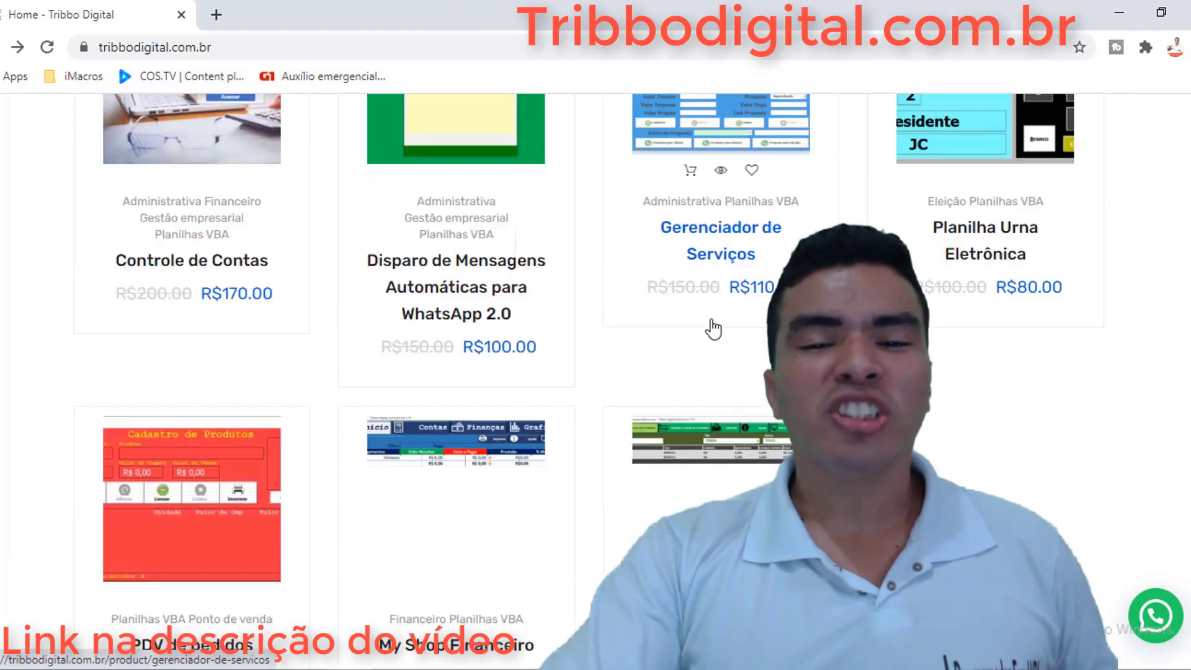
{"action": "scroll", "coordinate": [713, 327], "scroll_direction": "down", "scroll_amount": 1}
{"action": "scroll", "coordinate": [713, 327], "scroll_direction": "down", "scroll_amount": 2}
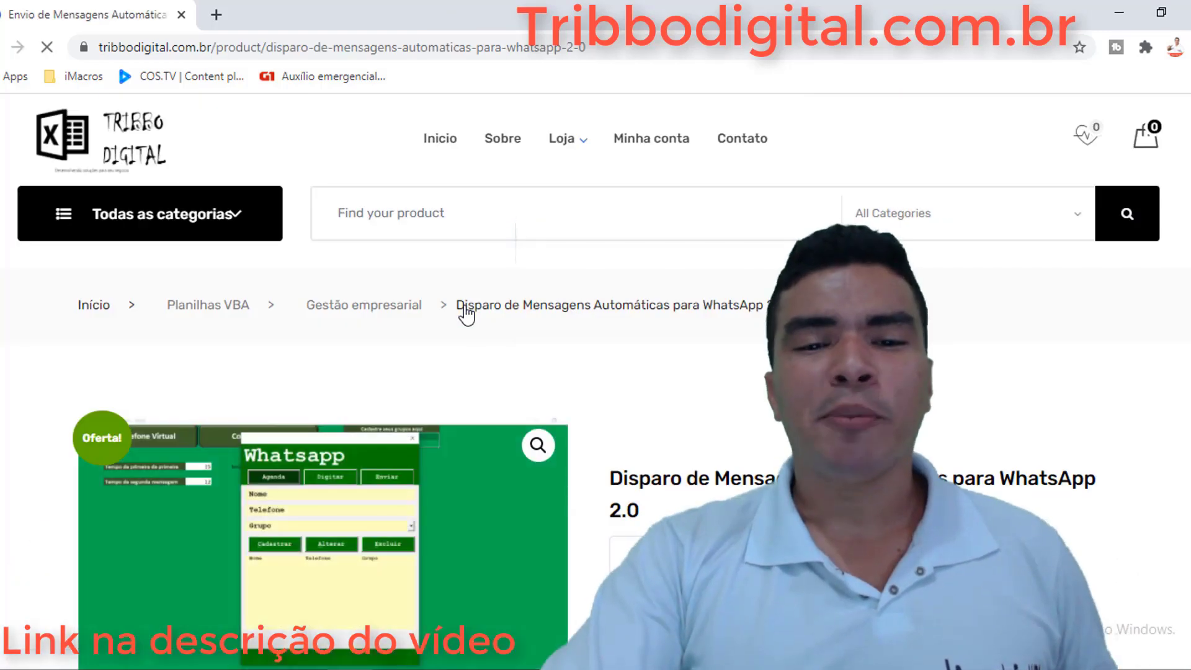
{"action": "scroll", "coordinate": [470, 412], "scroll_direction": "down", "scroll_amount": 1}
{"action": "scroll", "coordinate": [473, 428], "scroll_direction": "down", "scroll_amount": 1}
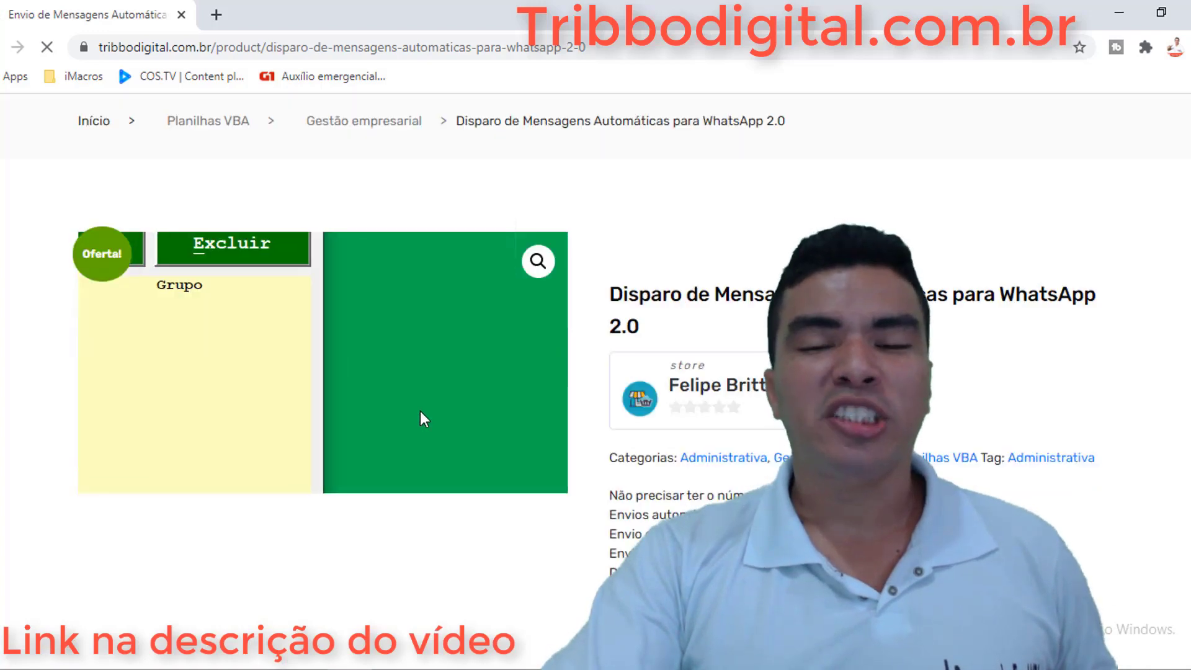
{"action": "left_click", "coordinate": [536, 262]}
{"action": "key", "text": "alt+Left"}
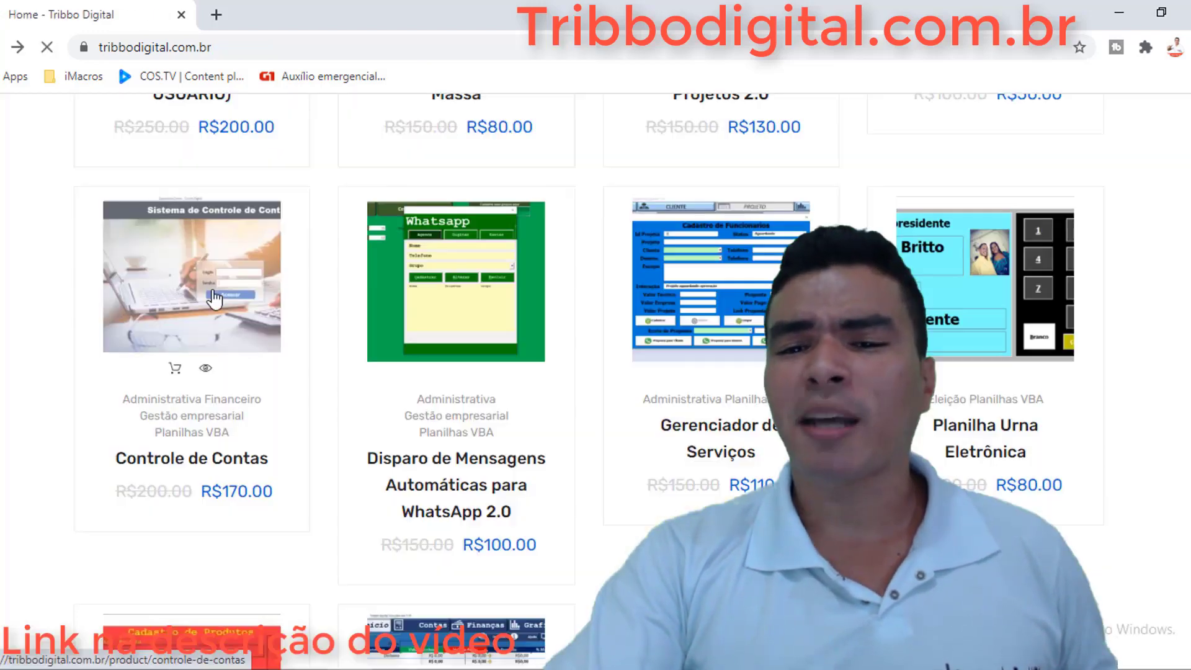
Open the Controle de Contas product page and view its chart picture in the gallery.
{"action": "left_click", "coordinate": [230, 304]}
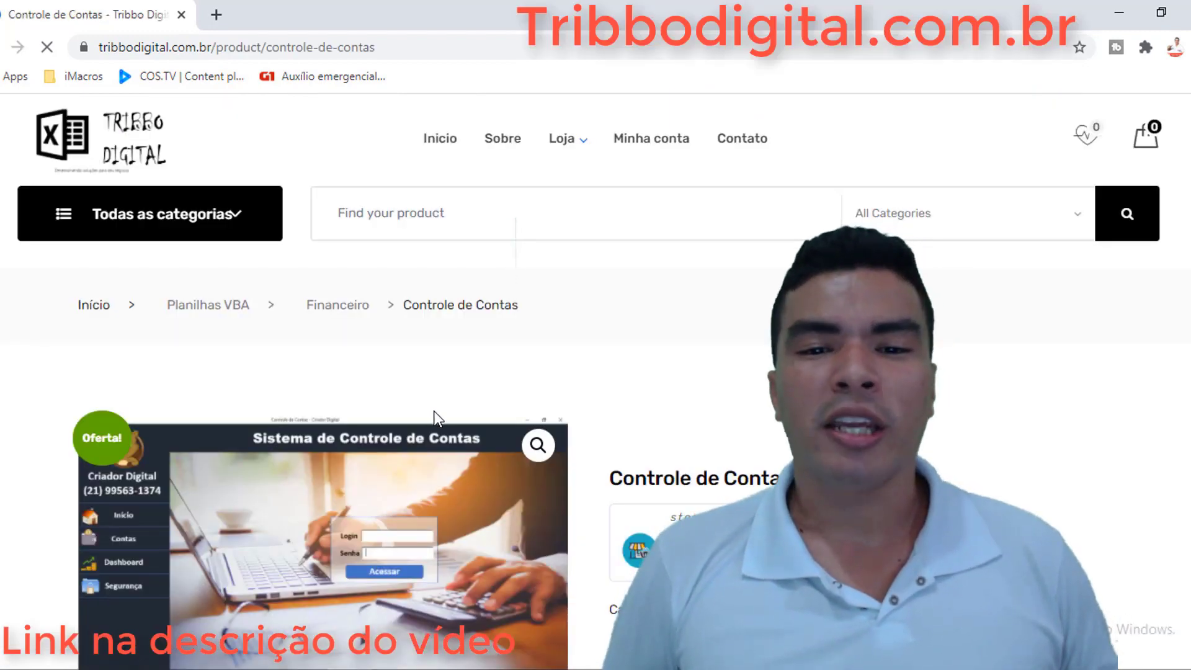
{"action": "scroll", "coordinate": [434, 411], "scroll_direction": "down", "scroll_amount": 1}
{"action": "scroll", "coordinate": [434, 412], "scroll_direction": "down", "scroll_amount": 1}
{"action": "scroll", "coordinate": [435, 411], "scroll_direction": "down", "scroll_amount": 1}
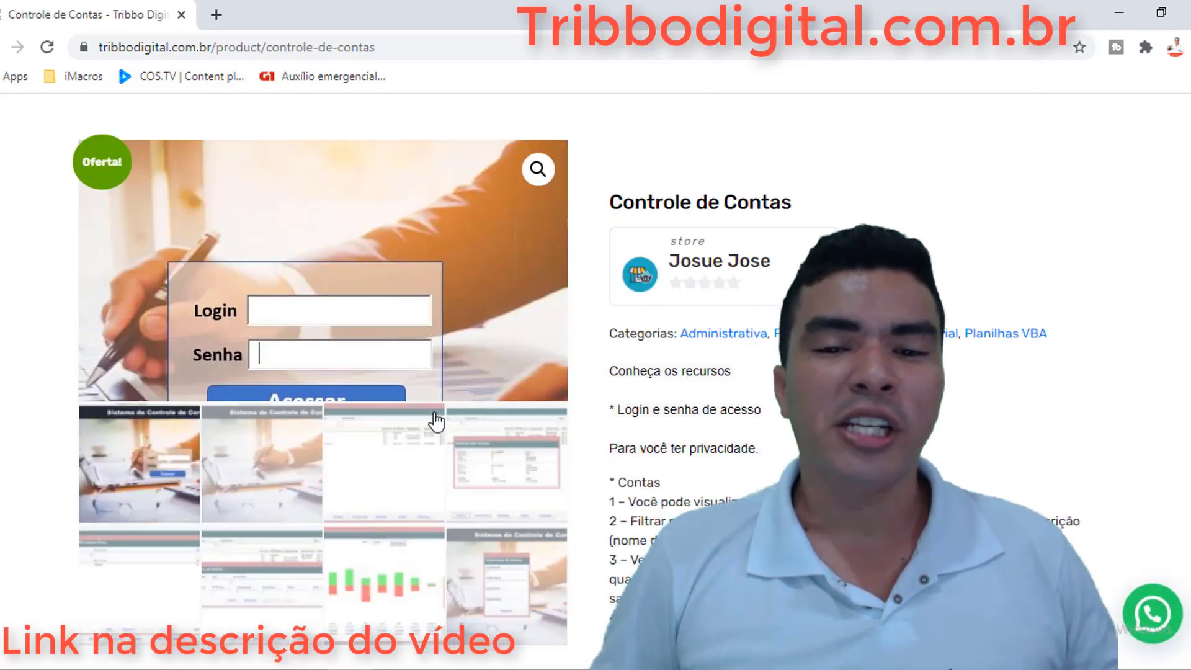
{"action": "scroll", "coordinate": [434, 418], "scroll_direction": "down", "scroll_amount": 2}
{"action": "left_click", "coordinate": [392, 413]}
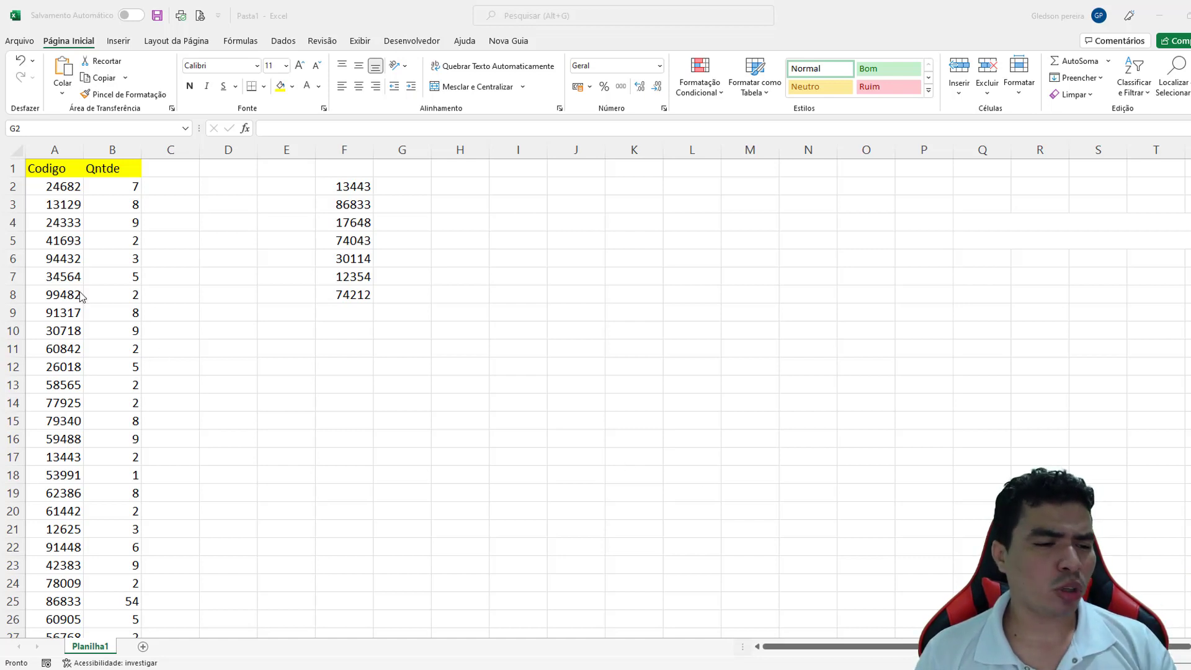
{"action": "key", "text": "alt+Tab"}
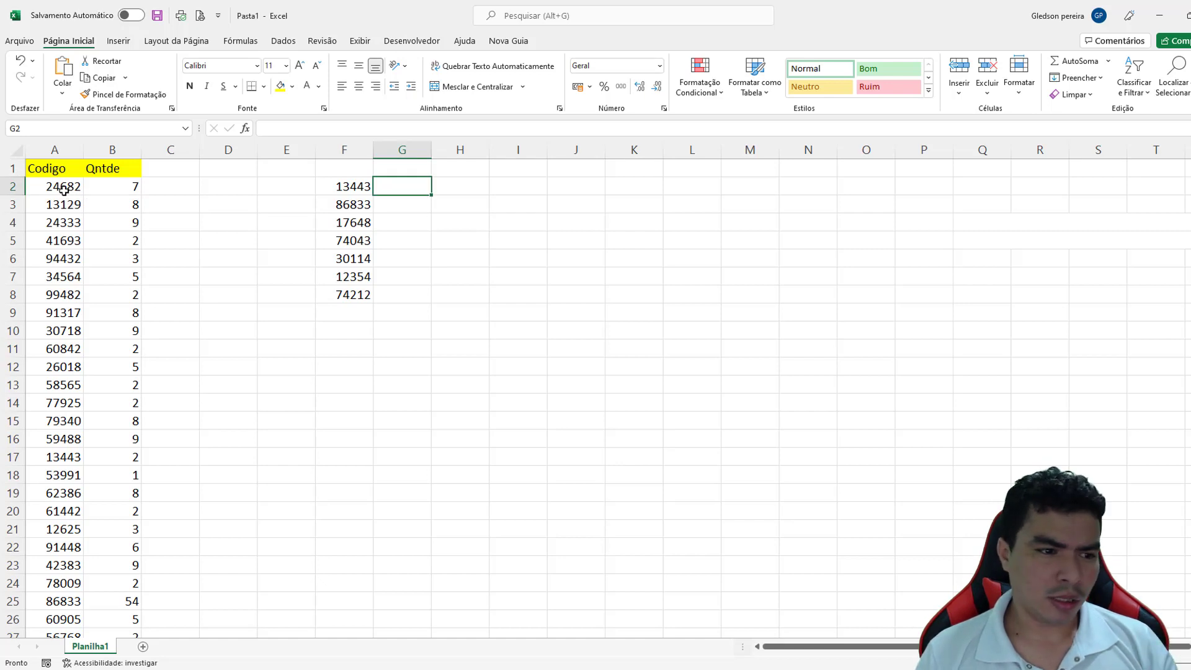
{"action": "scroll", "coordinate": [64, 187], "scroll_direction": "down", "scroll_amount": 2}
{"action": "scroll", "coordinate": [66, 221], "scroll_direction": "down", "scroll_amount": 2}
{"action": "scroll", "coordinate": [68, 276], "scroll_direction": "down", "scroll_amount": 3}
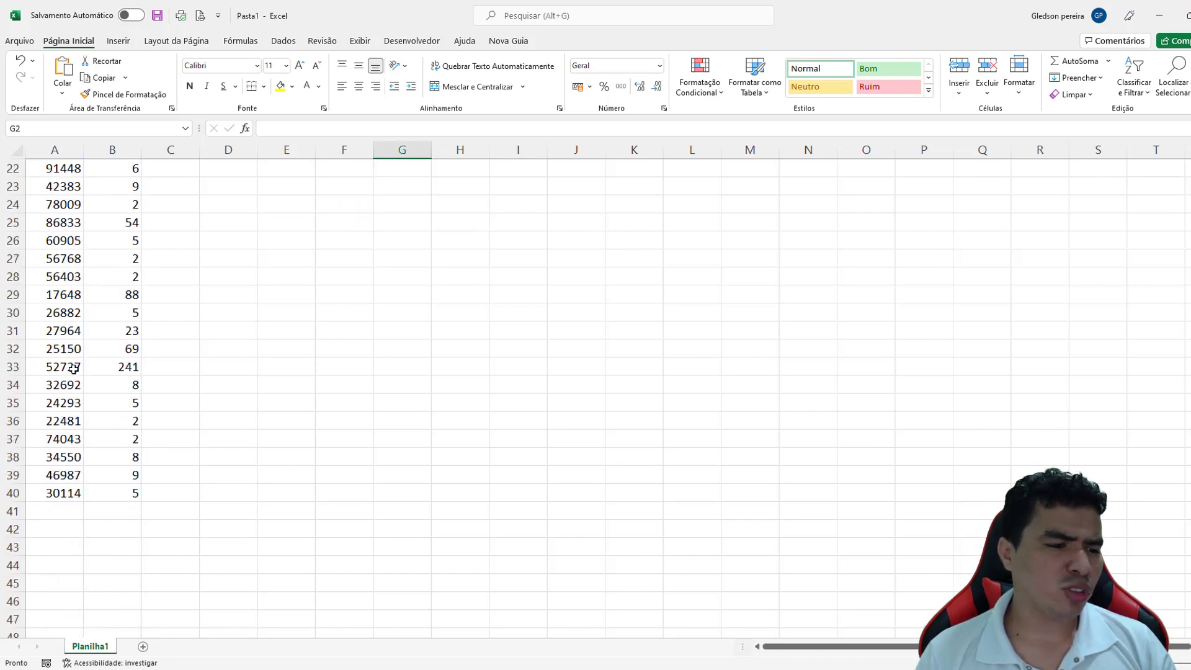
{"action": "scroll", "coordinate": [75, 370], "scroll_direction": "up", "scroll_amount": 6}
{"action": "scroll", "coordinate": [75, 370], "scroll_direction": "up", "scroll_amount": 1}
{"action": "left_click_drag", "start_coordinate": [340, 186], "coordinate": [347, 295]}
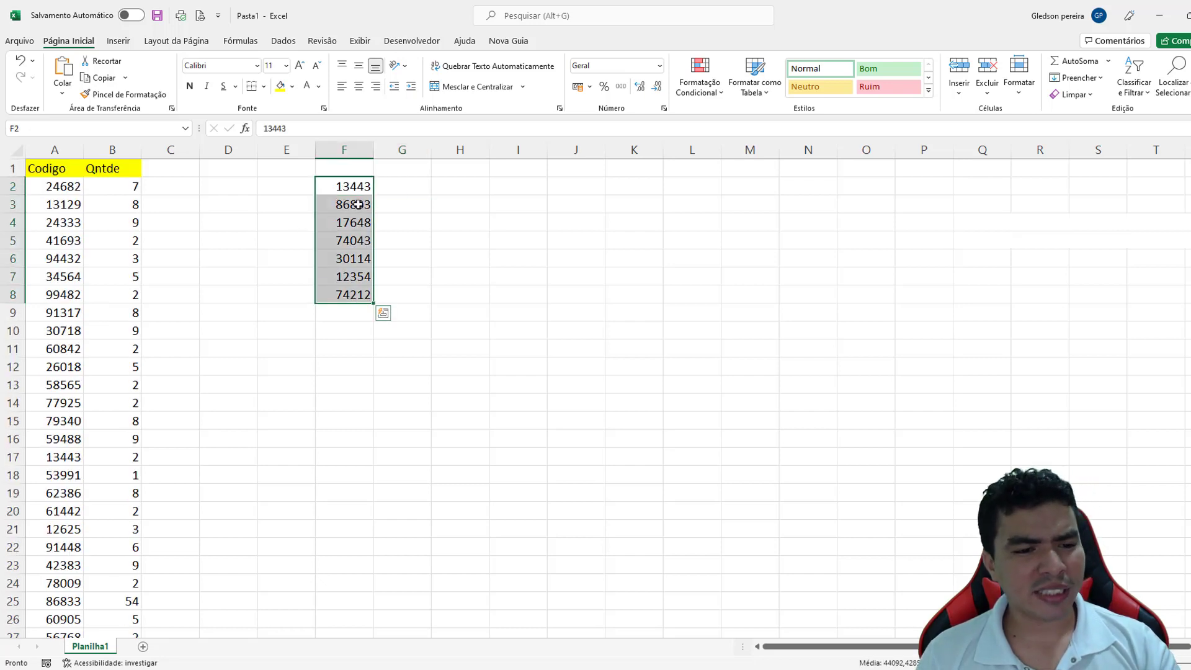
{"action": "left_click", "coordinate": [73, 155]}
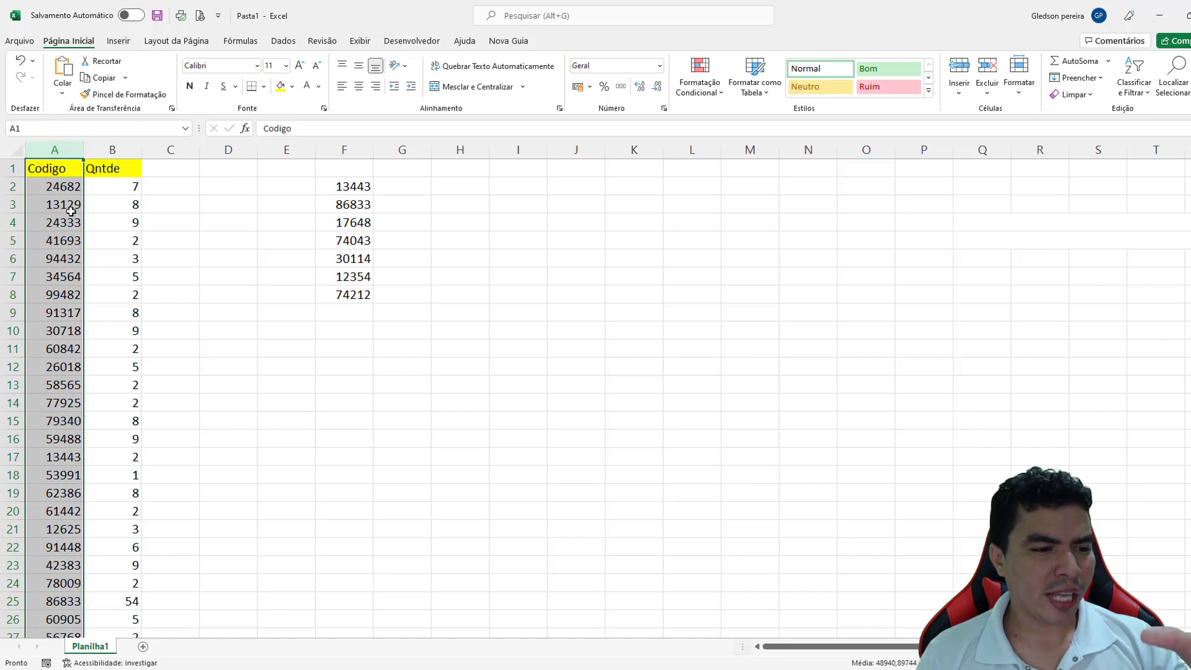
{"action": "left_click", "coordinate": [533, 402]}
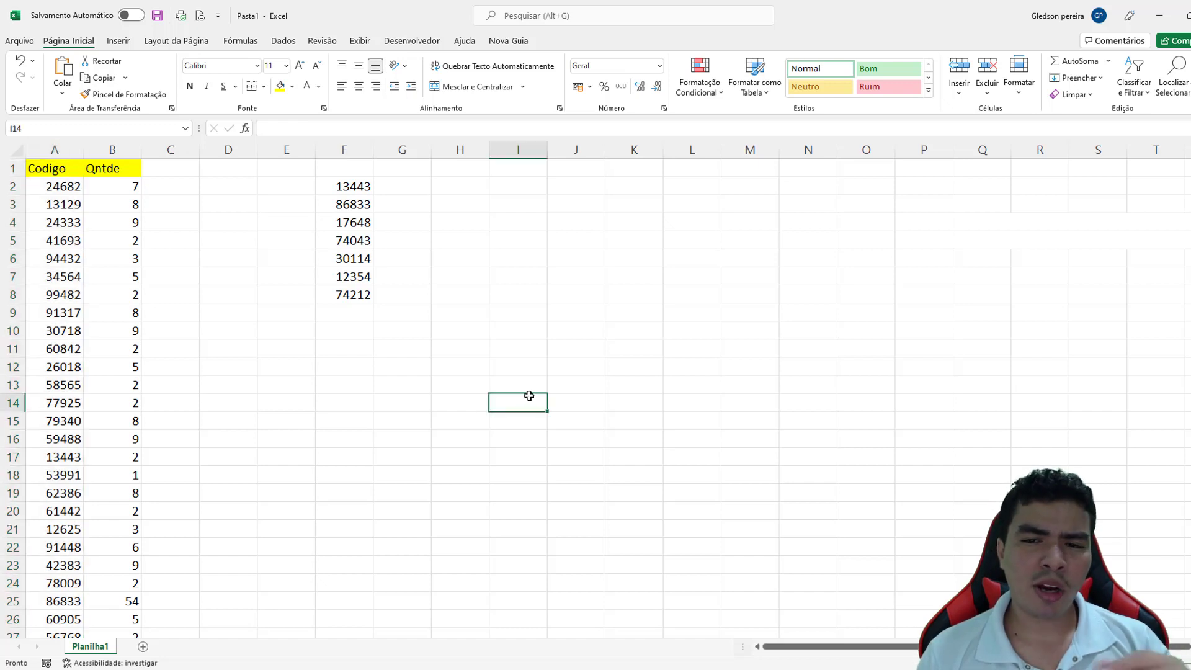
{"action": "left_click", "coordinate": [410, 180]}
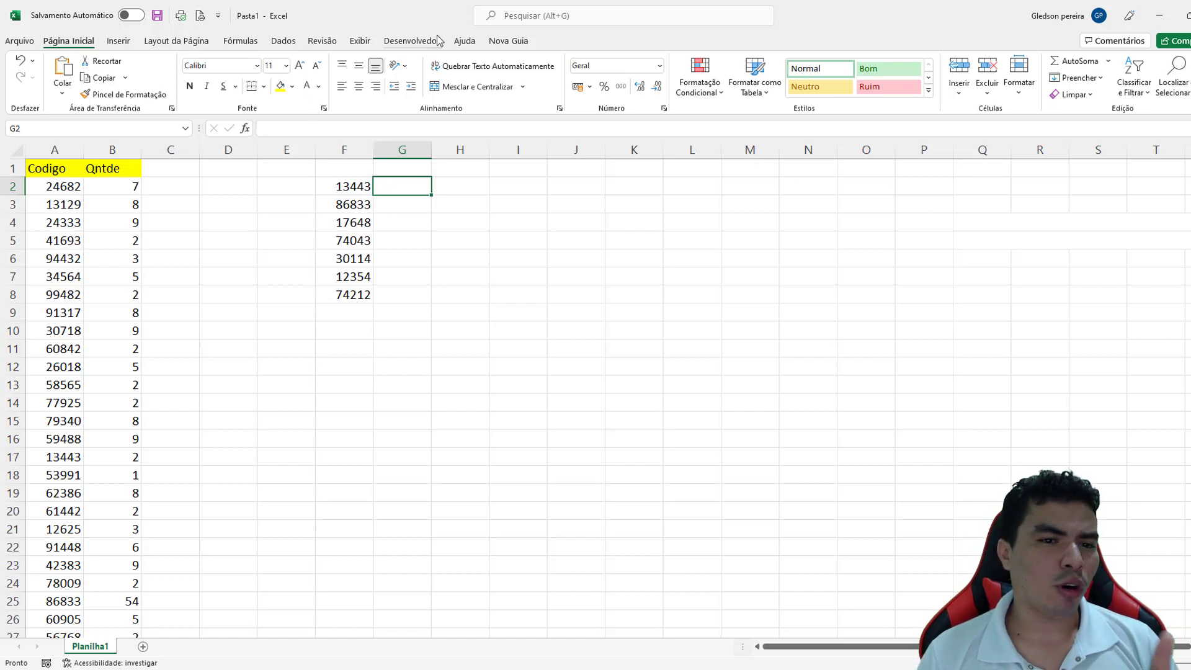
Begin recording a macro with the default name Macro1, stored in this workbook, via Desenvolvedor > Gravar Macro.
{"action": "left_click", "coordinate": [418, 43]}
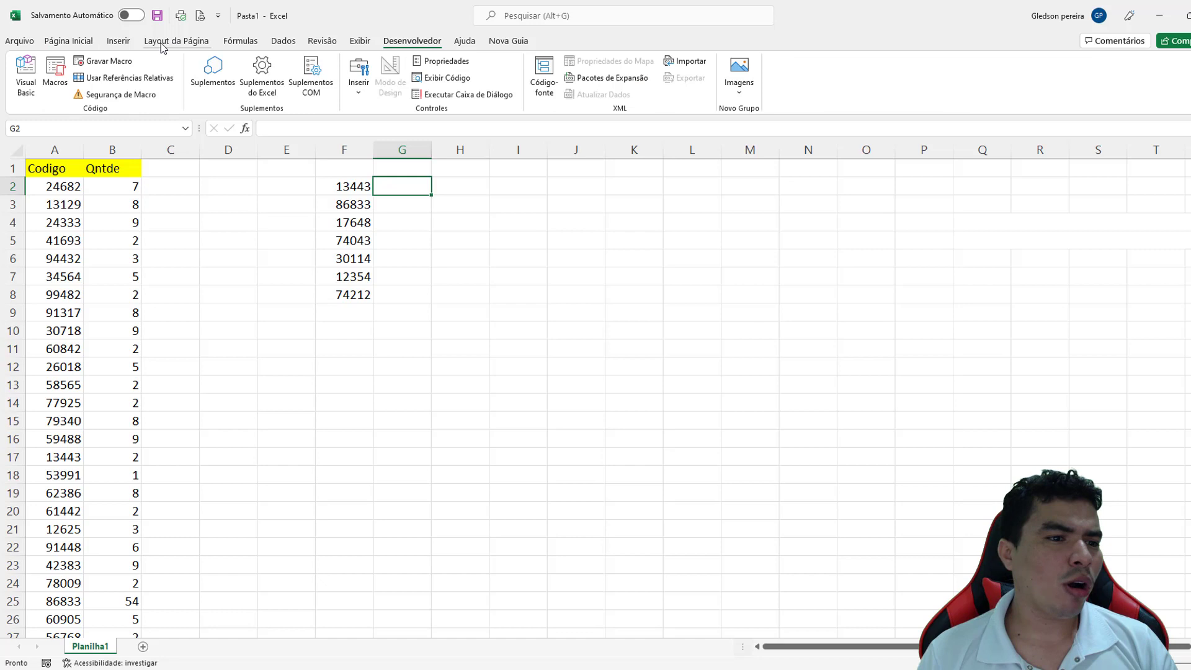
{"action": "left_click", "coordinate": [115, 61]}
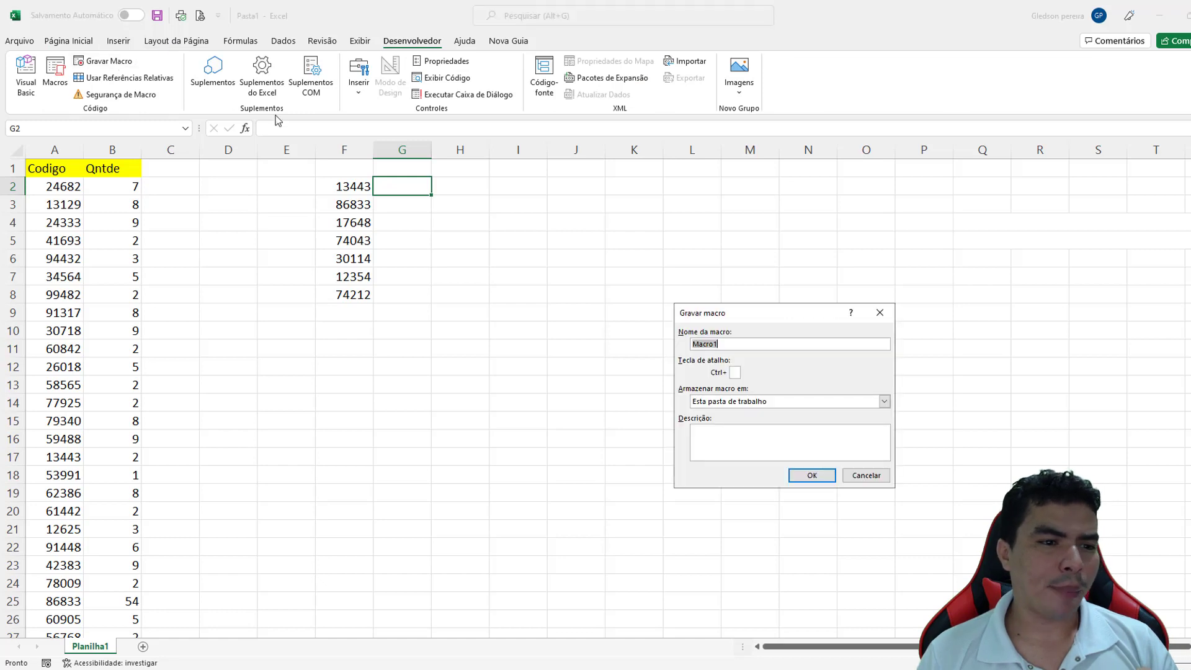
{"action": "left_click", "coordinate": [813, 475]}
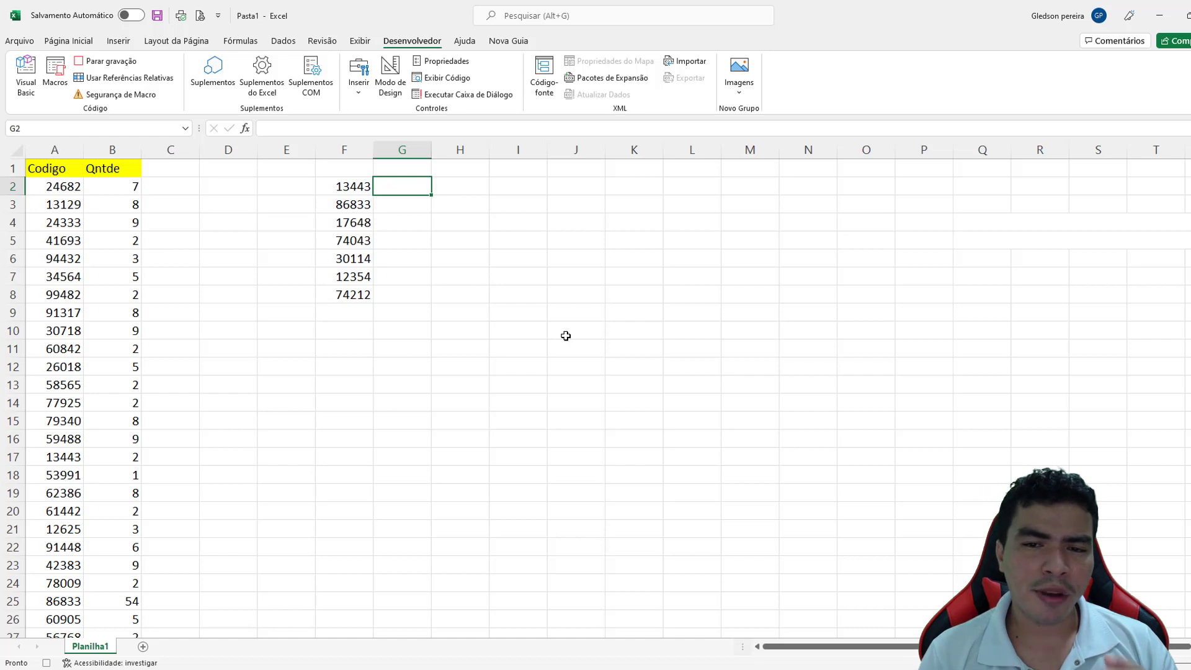
In G2, start =ÍNDICE( on the locked range $A$2:$A$40, then insert a CORRESP function.
{"action": "type", "text": "="}
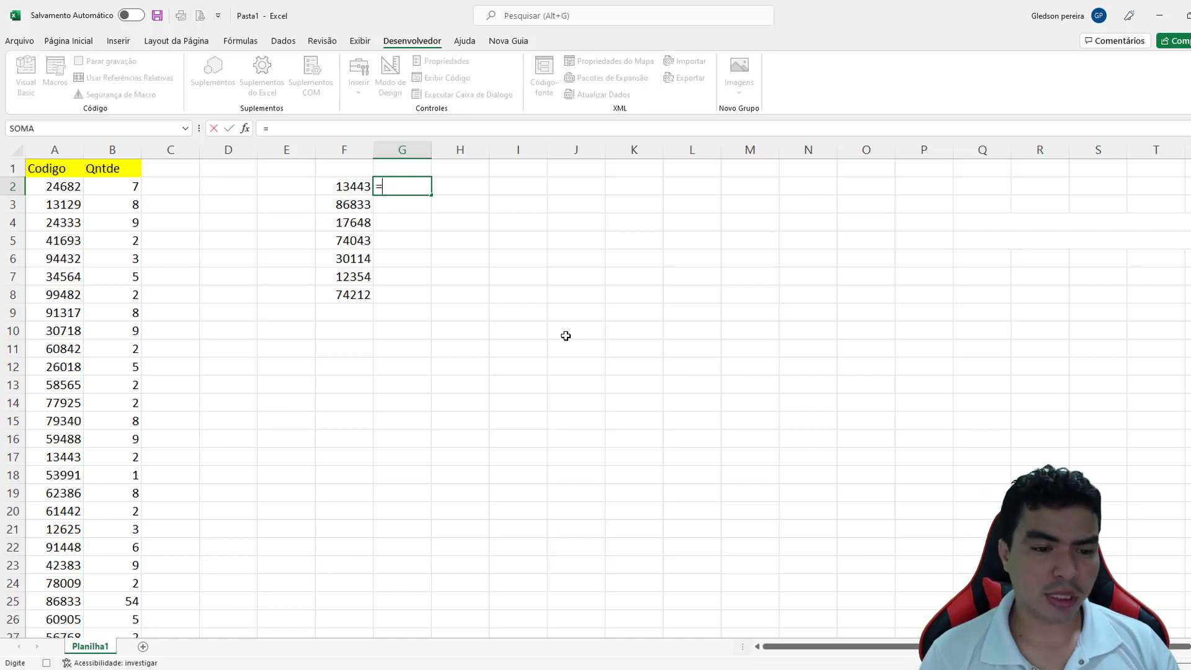
{"action": "type", "text": "in"}
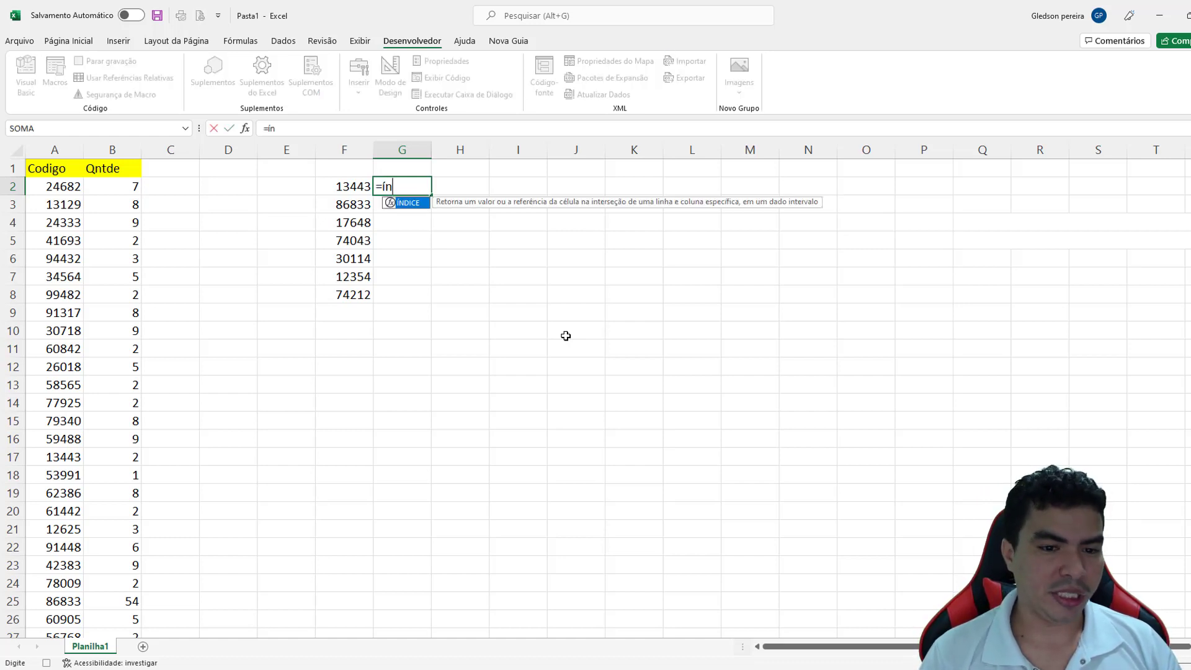
{"action": "key", "text": "Tab"}
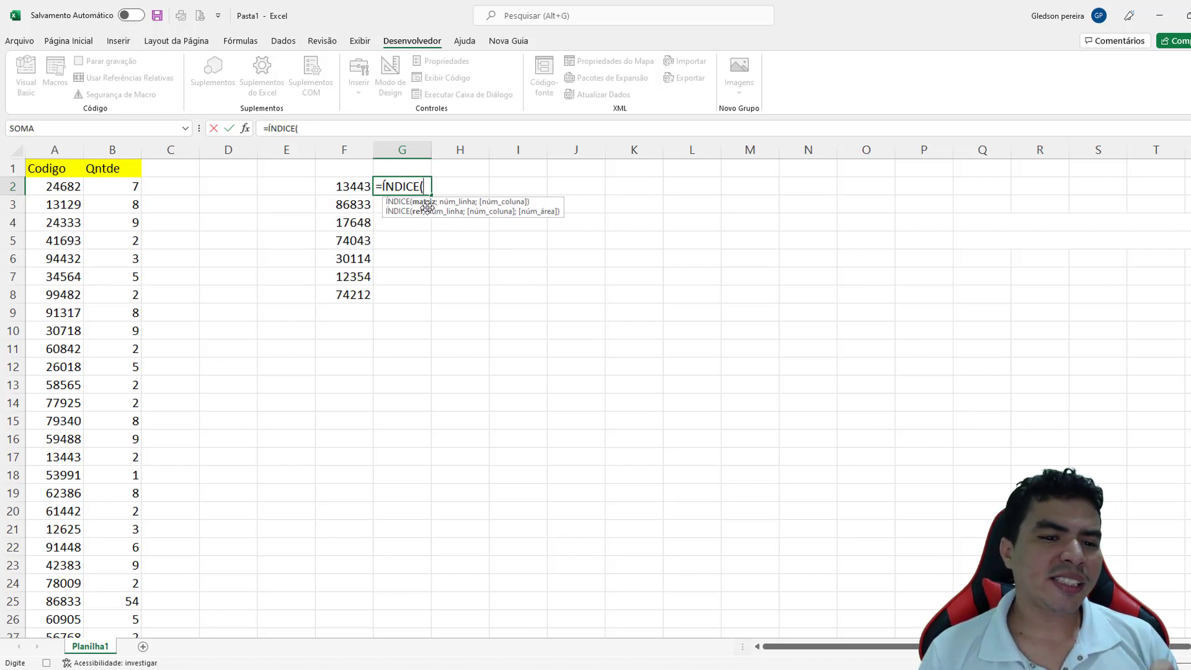
{"action": "left_click_drag", "start_coordinate": [67, 186], "coordinate": [57, 652]}
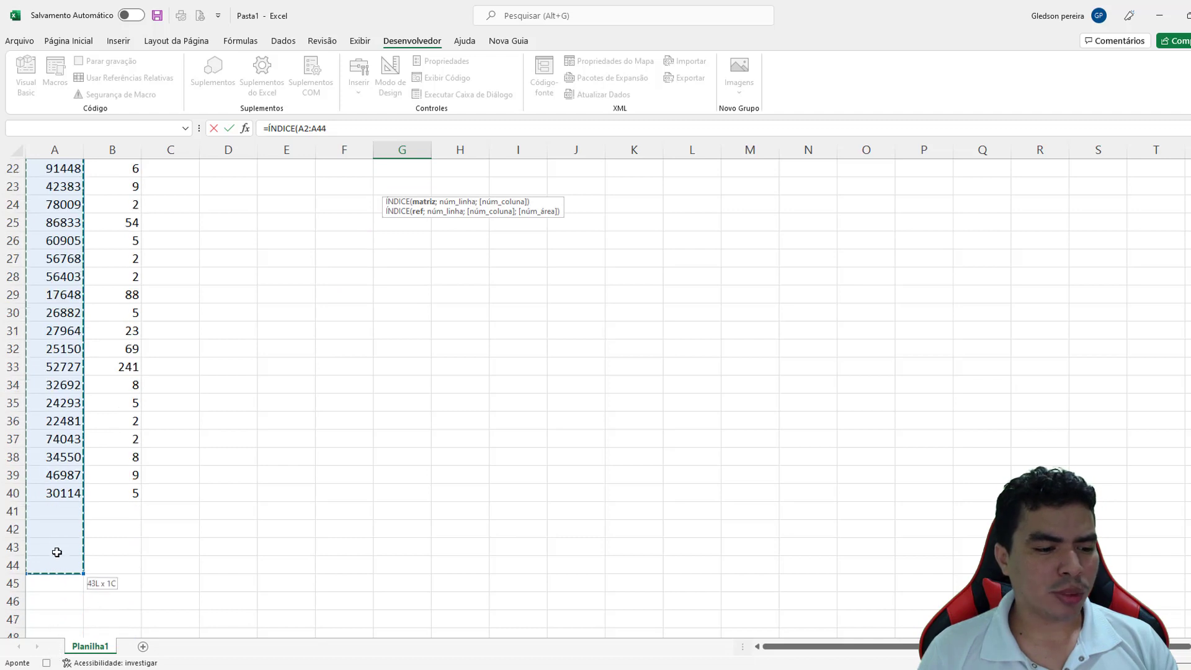
{"action": "left_click_drag", "start_coordinate": [58, 653], "coordinate": [63, 490]}
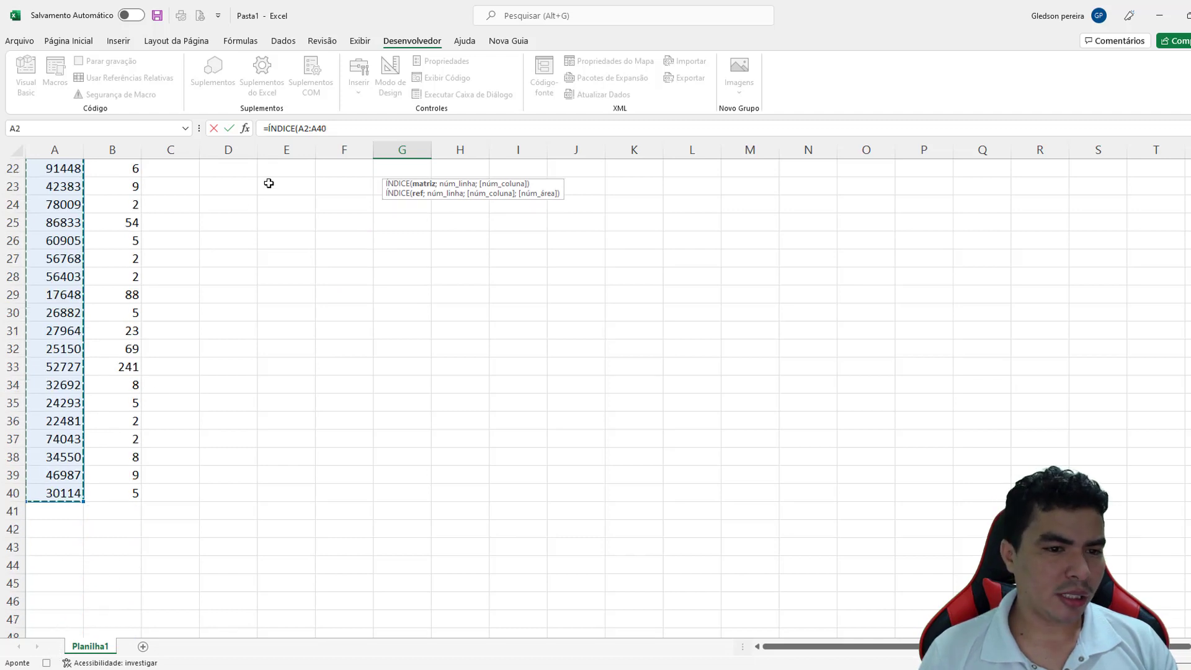
{"action": "left_click_drag", "start_coordinate": [297, 128], "coordinate": [329, 131]}
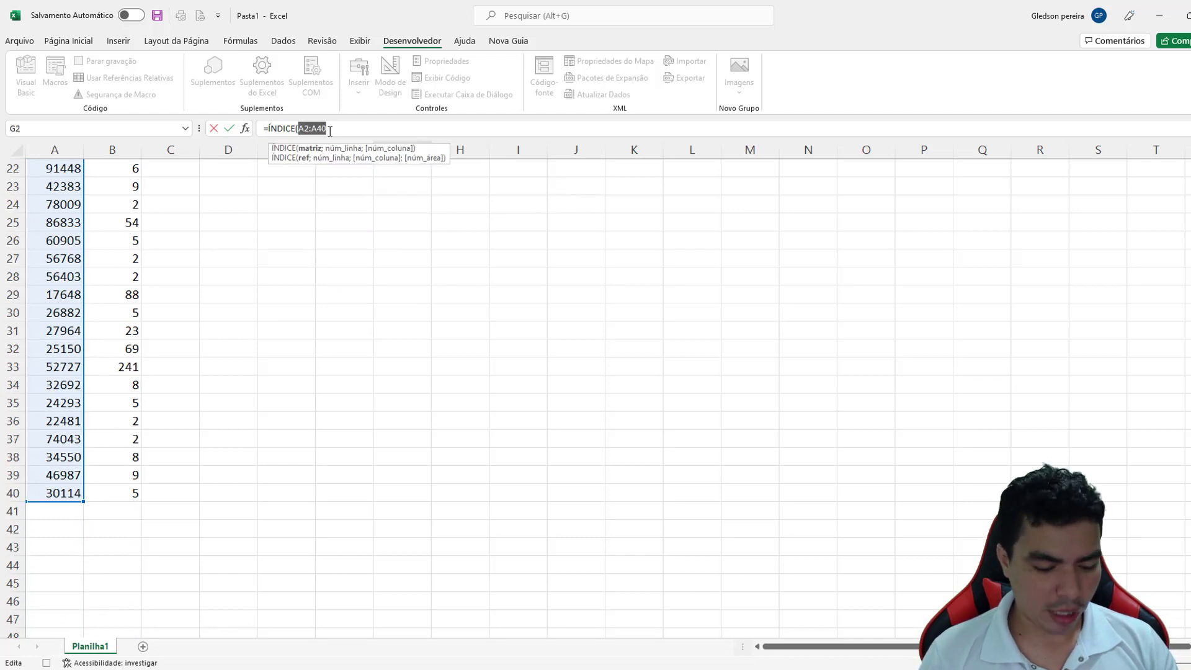
{"action": "key", "text": "F4"}
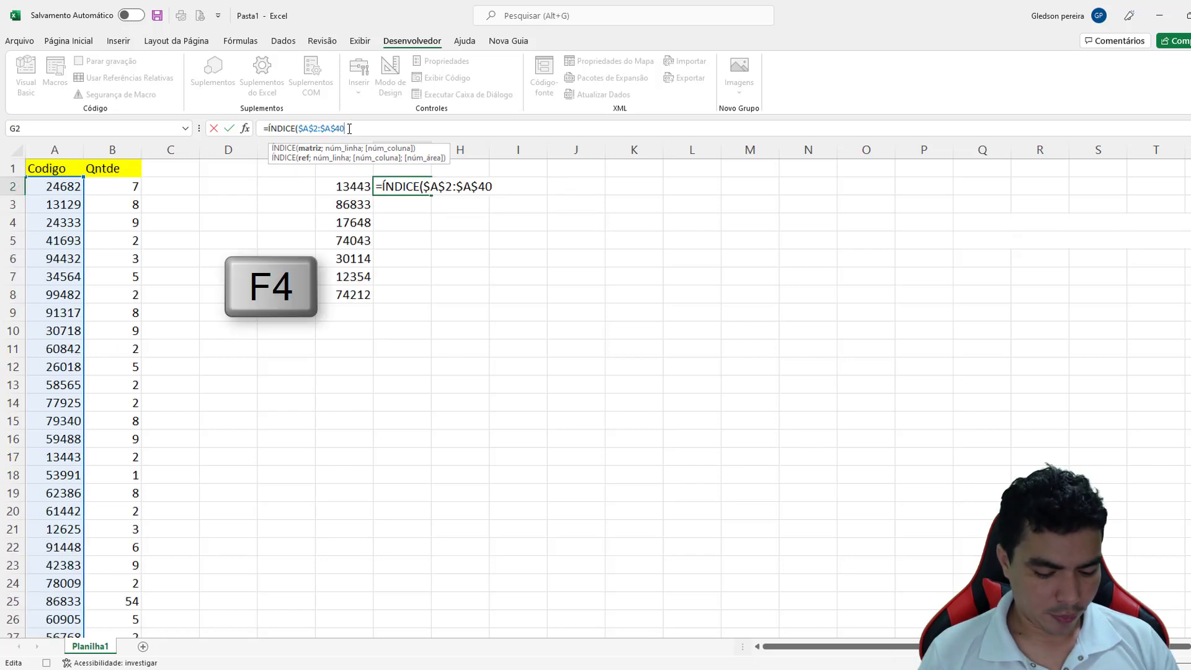
{"action": "type", "text": ";"}
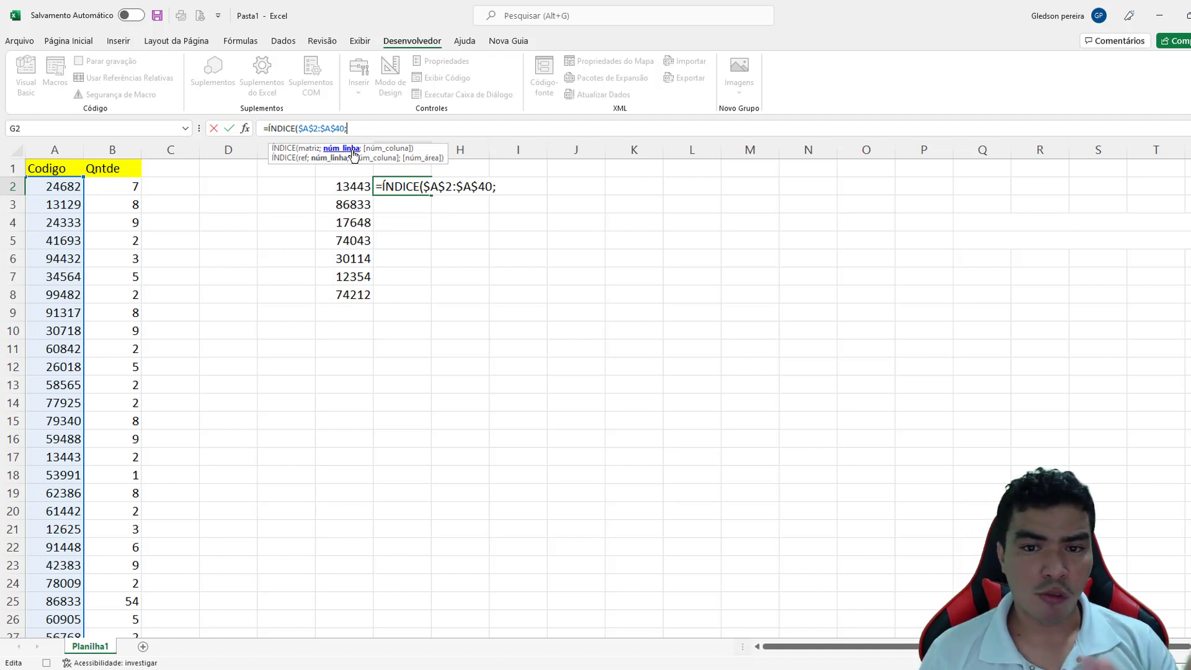
{"action": "type", "text": "corr"}
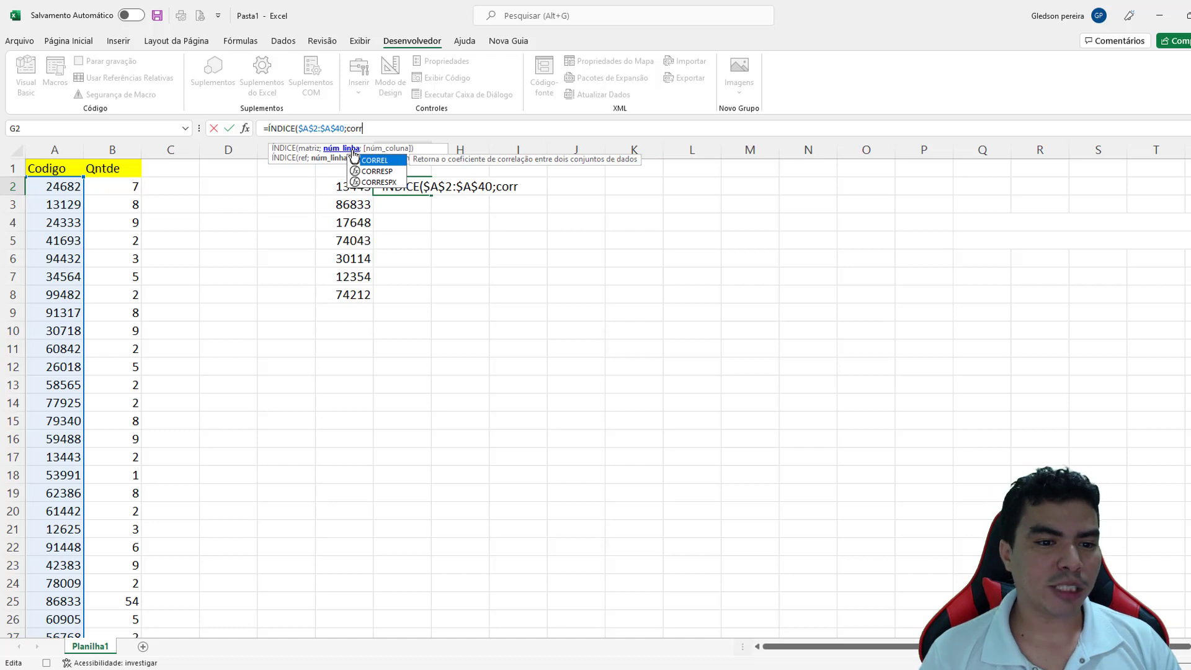
{"action": "double_click", "coordinate": [386, 169]}
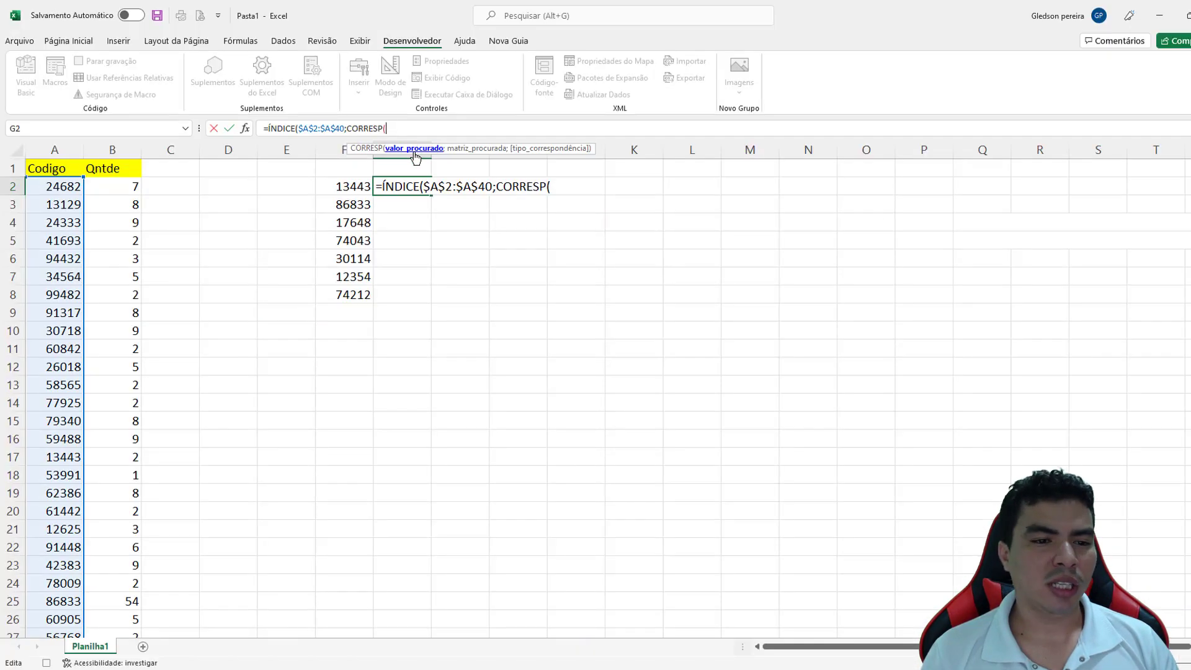
Make CORRESP look up F2 within the absolute range $A$2:$A$40.
{"action": "left_click", "coordinate": [358, 185]}
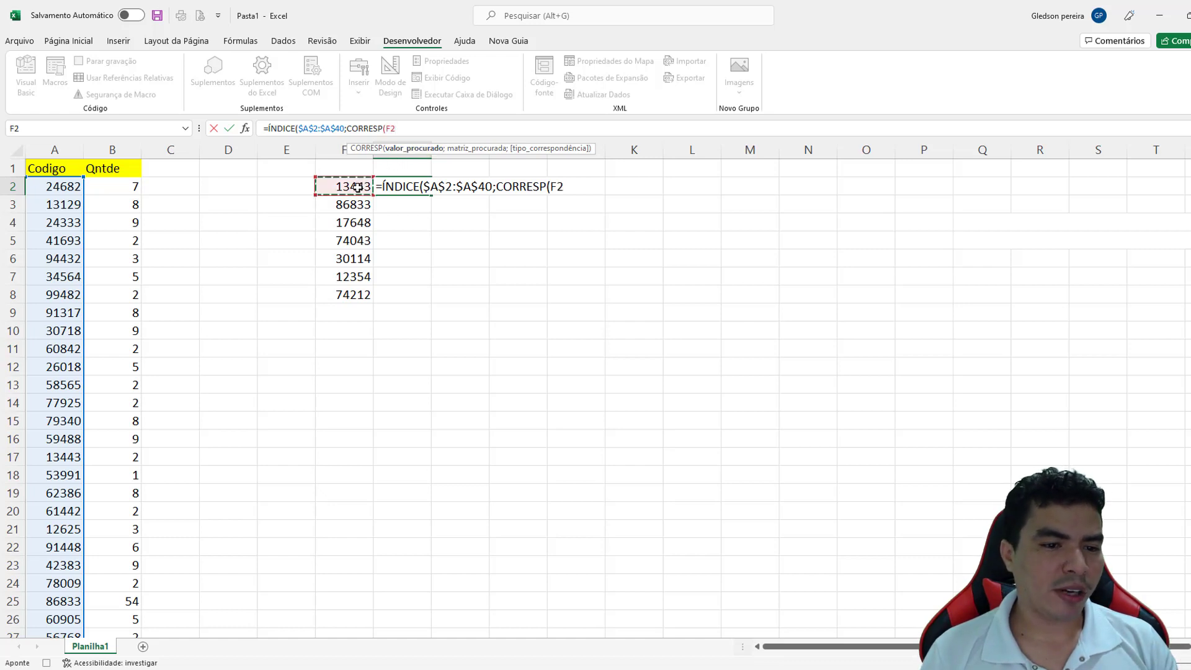
{"action": "type", "text": ";"}
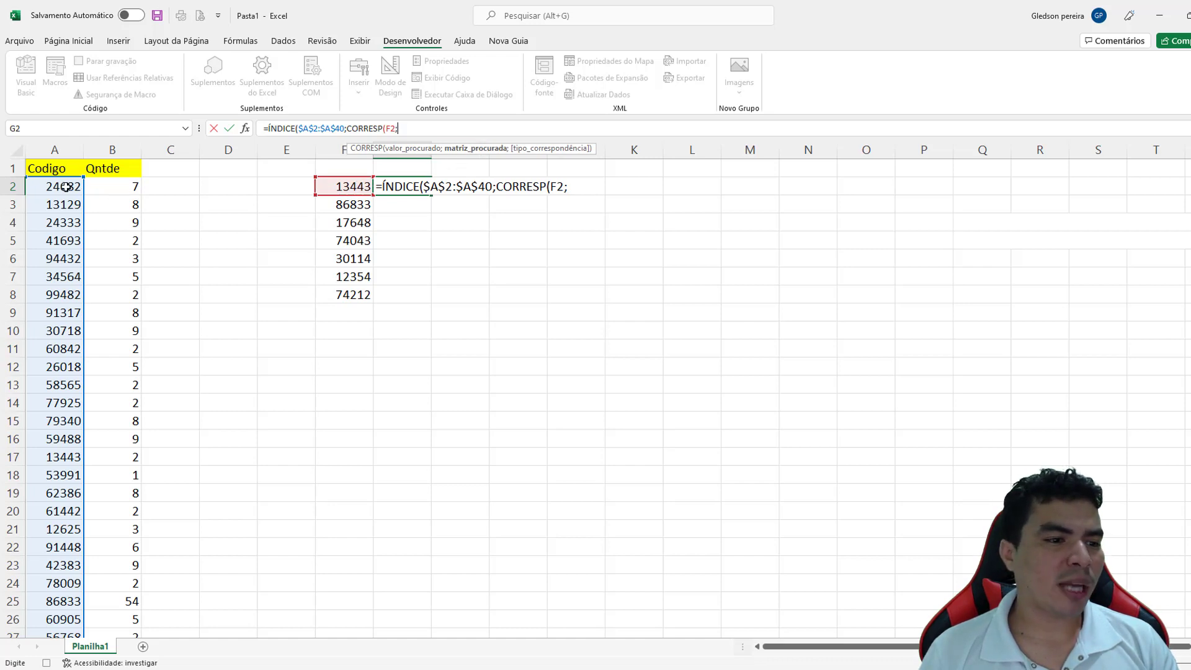
{"action": "left_click_drag", "start_coordinate": [66, 187], "coordinate": [66, 663]}
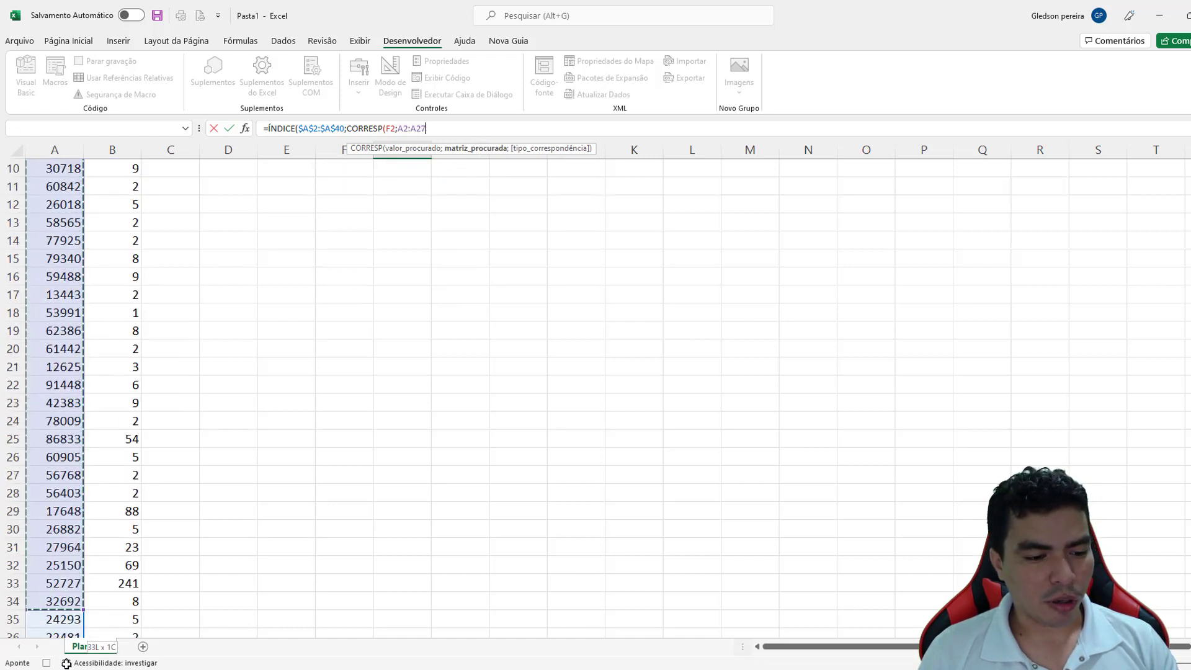
{"action": "left_click_drag", "start_coordinate": [66, 663], "coordinate": [72, 601]}
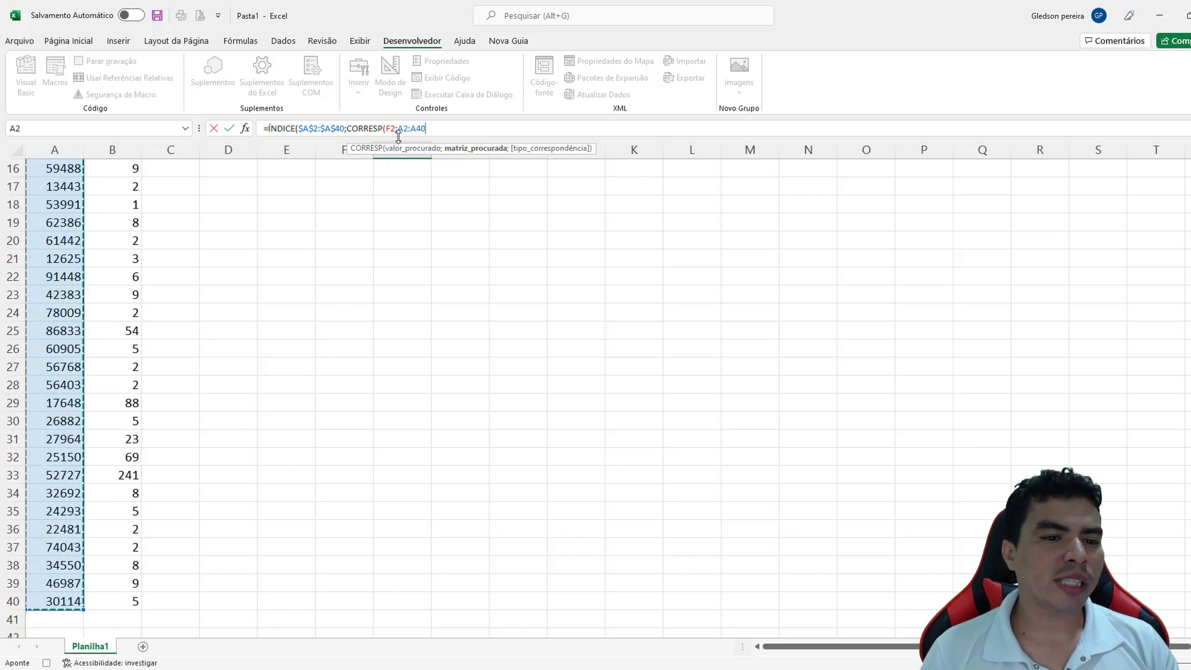
{"action": "left_click_drag", "start_coordinate": [400, 130], "coordinate": [417, 130]}
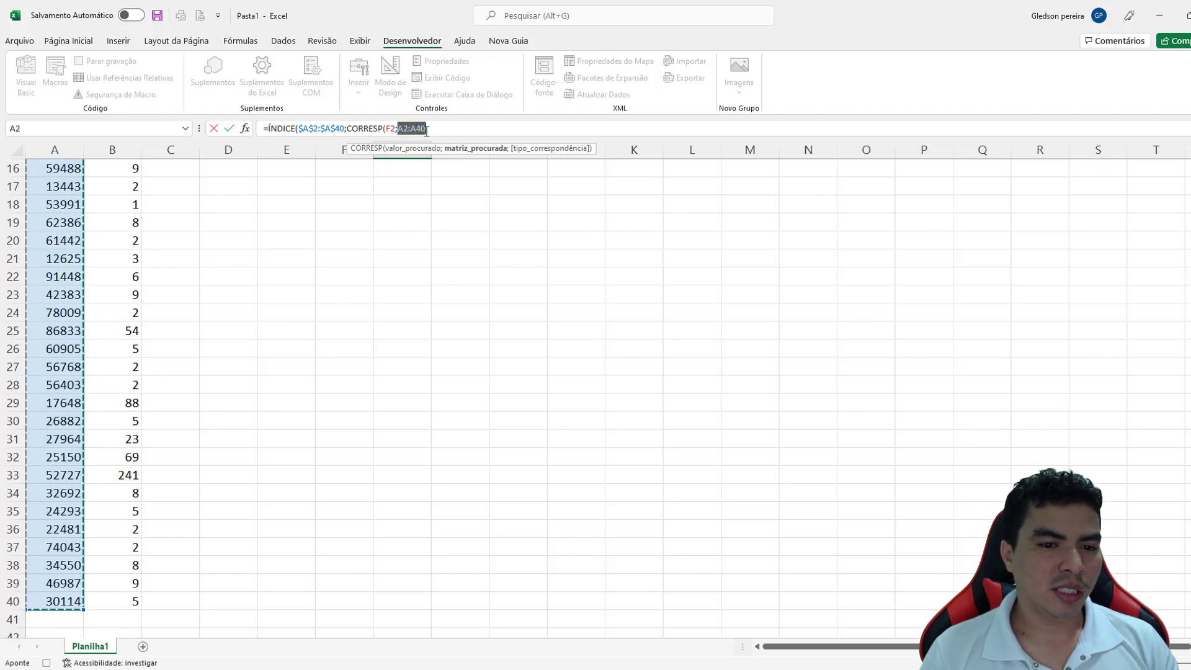
{"action": "key", "text": "F4"}
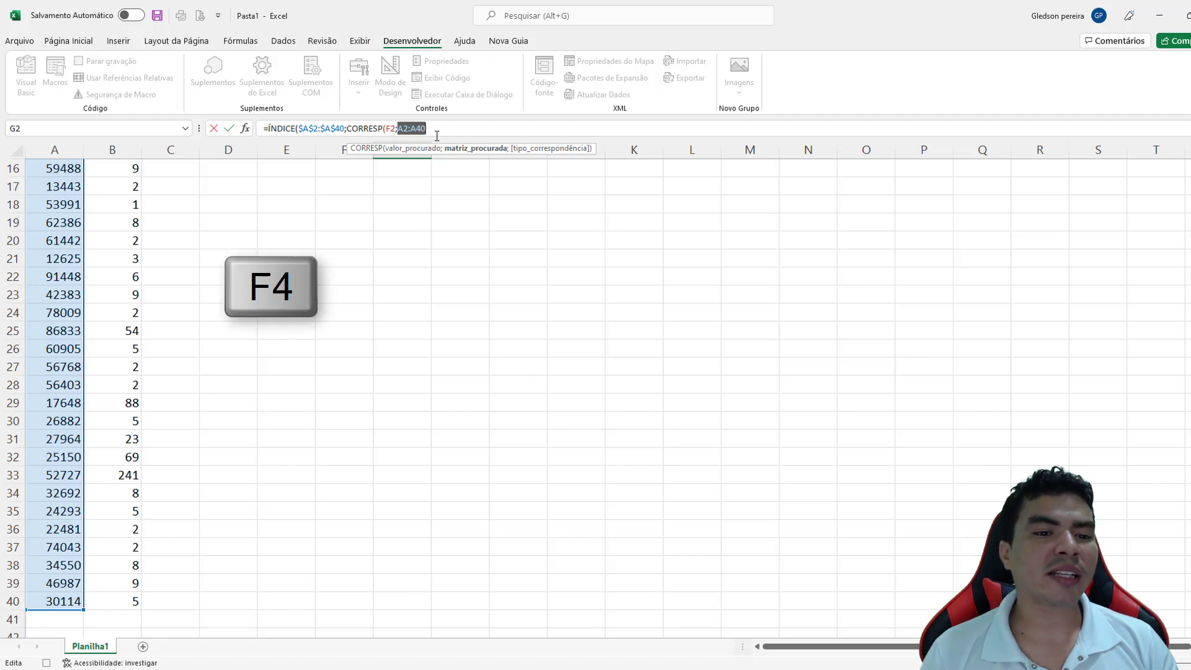
{"action": "key", "text": "F4"}
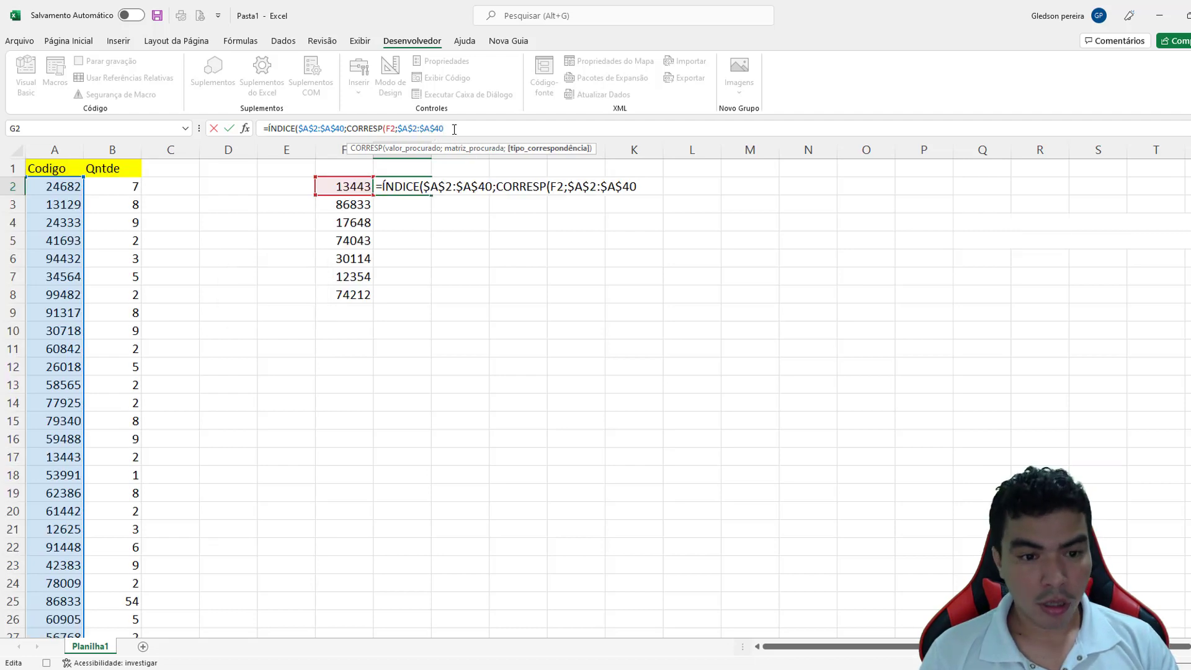
Add exact match 0, close both parentheses, and enter G2 as an array formula returning 13443.
{"action": "type", "text": ";"}
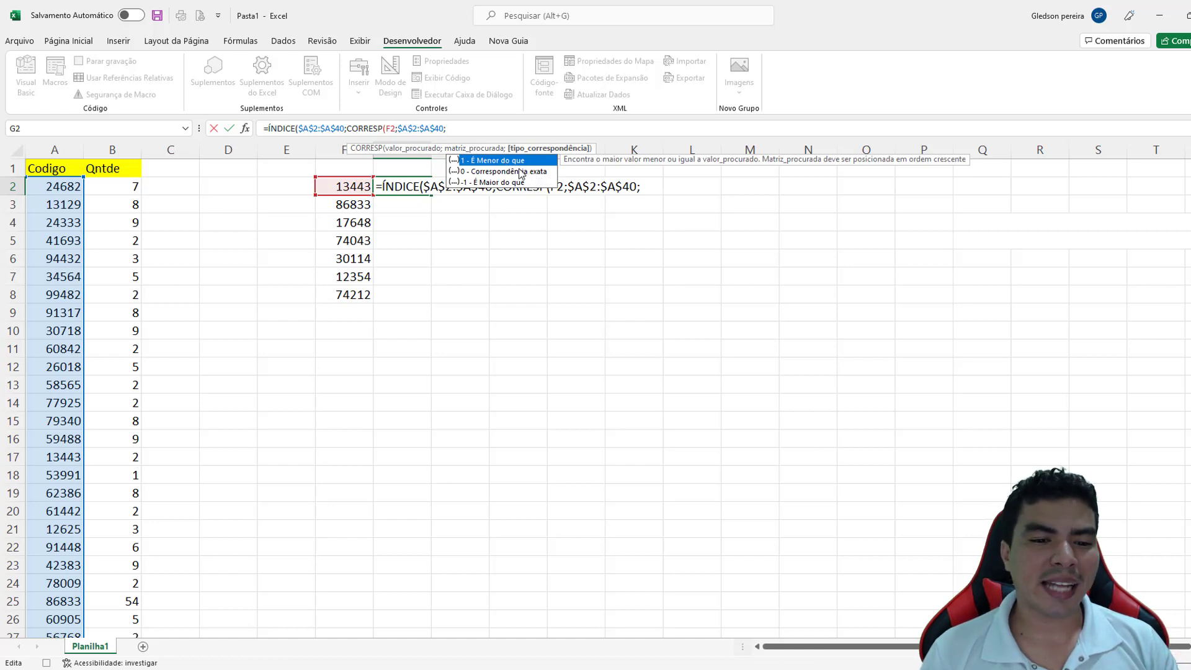
{"action": "left_click", "coordinate": [494, 174]}
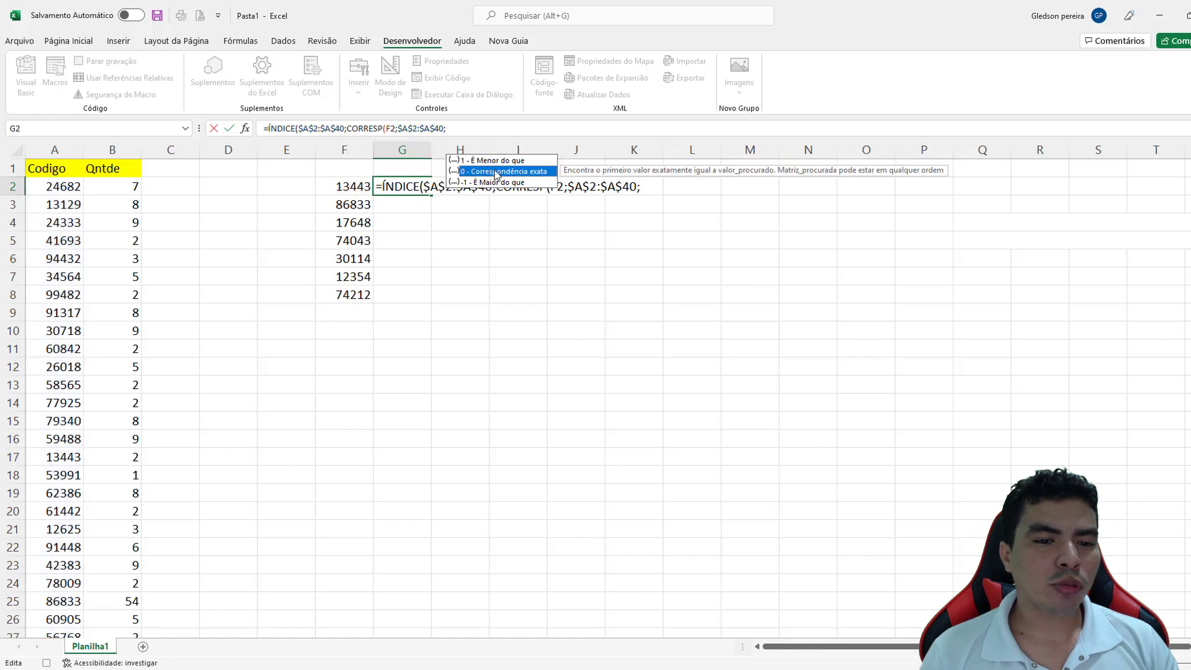
{"action": "double_click", "coordinate": [496, 172]}
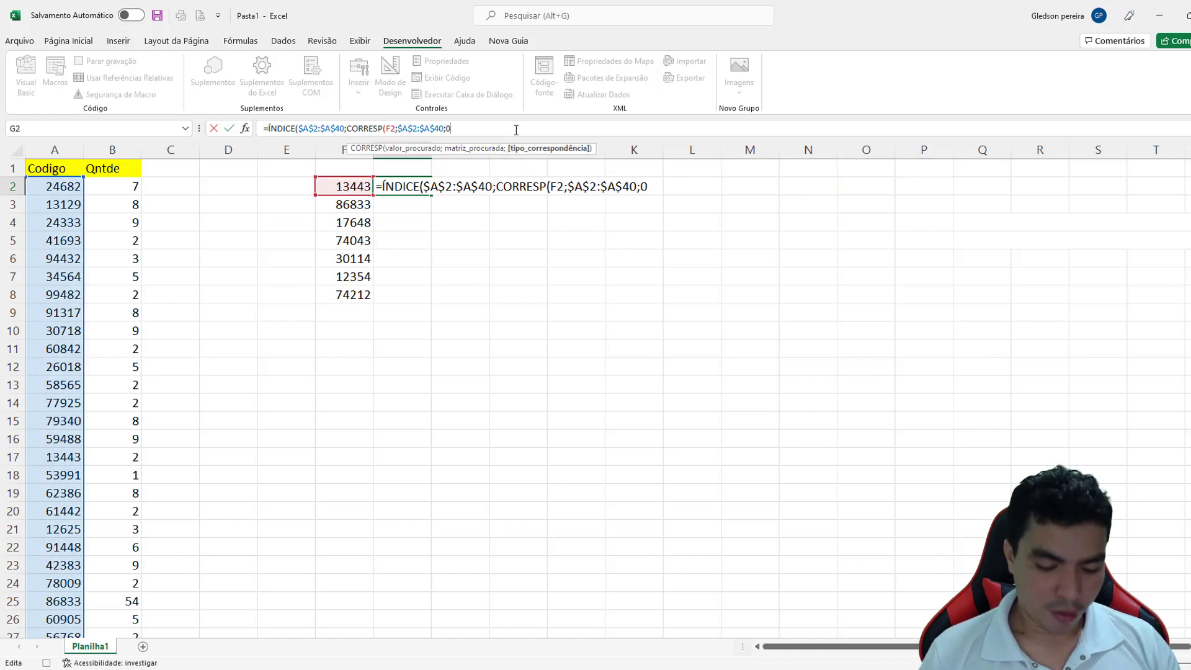
{"action": "type", "text": ")"}
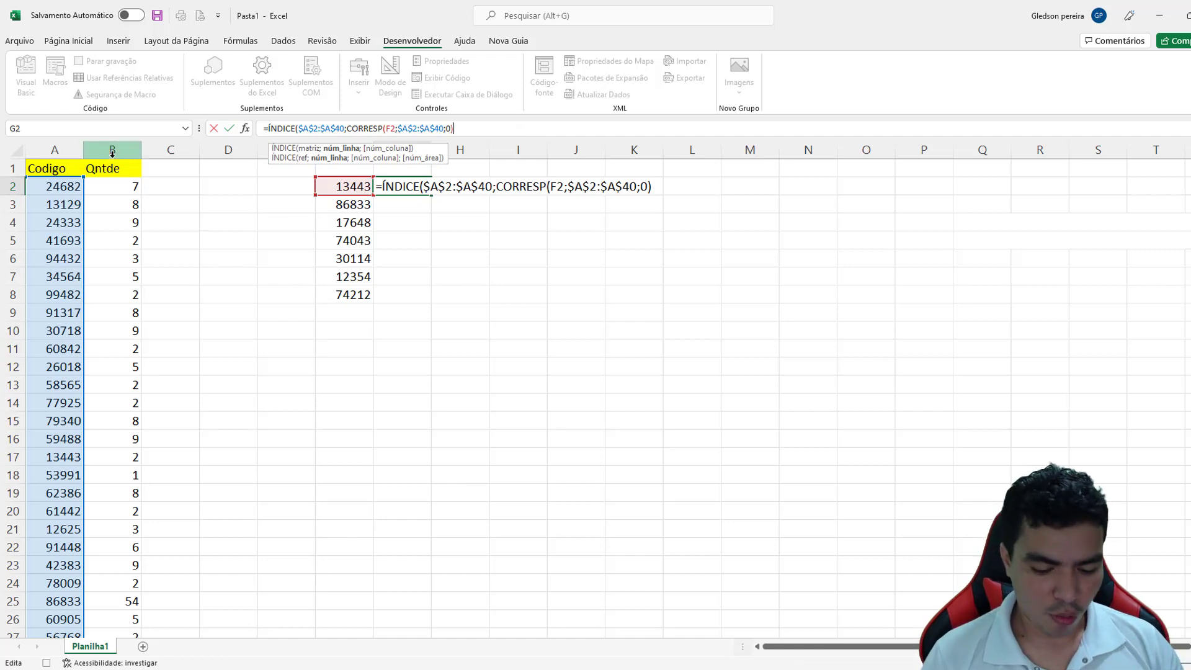
{"action": "type", "text": ")"}
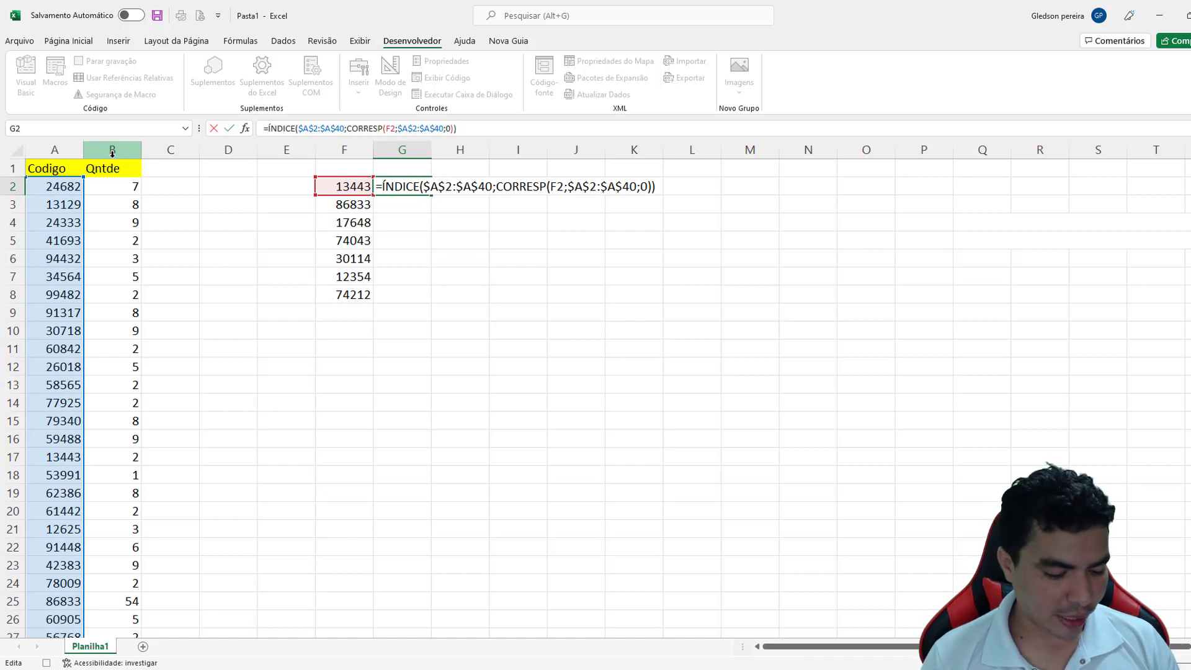
{"action": "key", "text": "ctrl+shift+Return"}
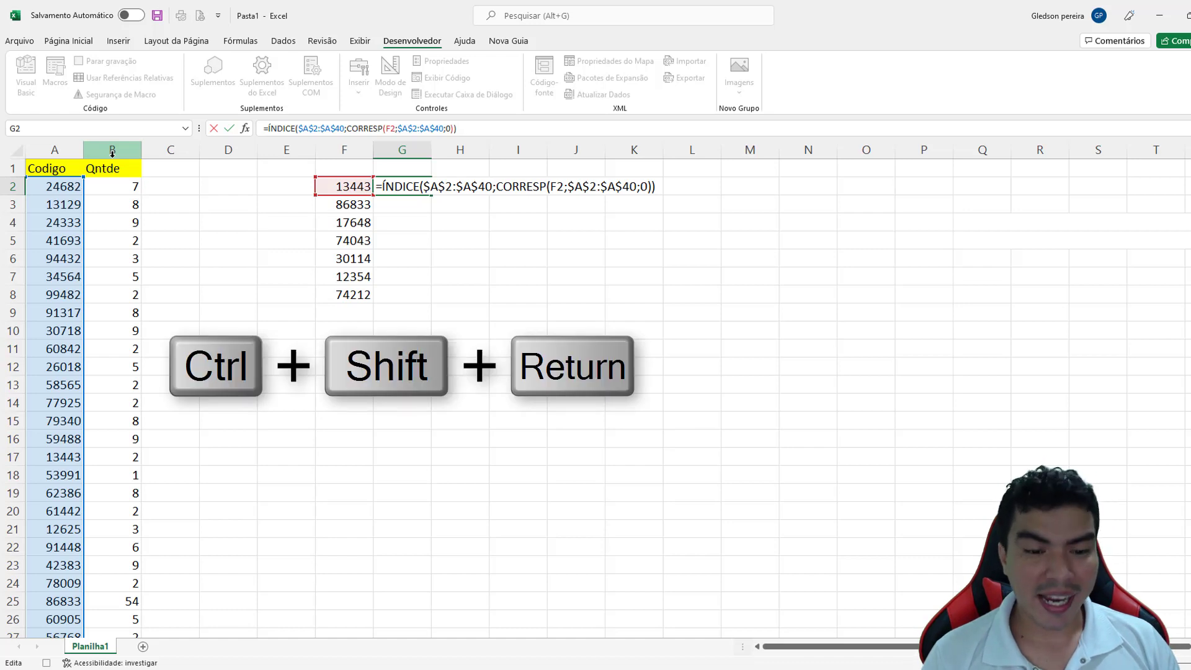
{"action": "key", "text": "ctrl+shift+Return"}
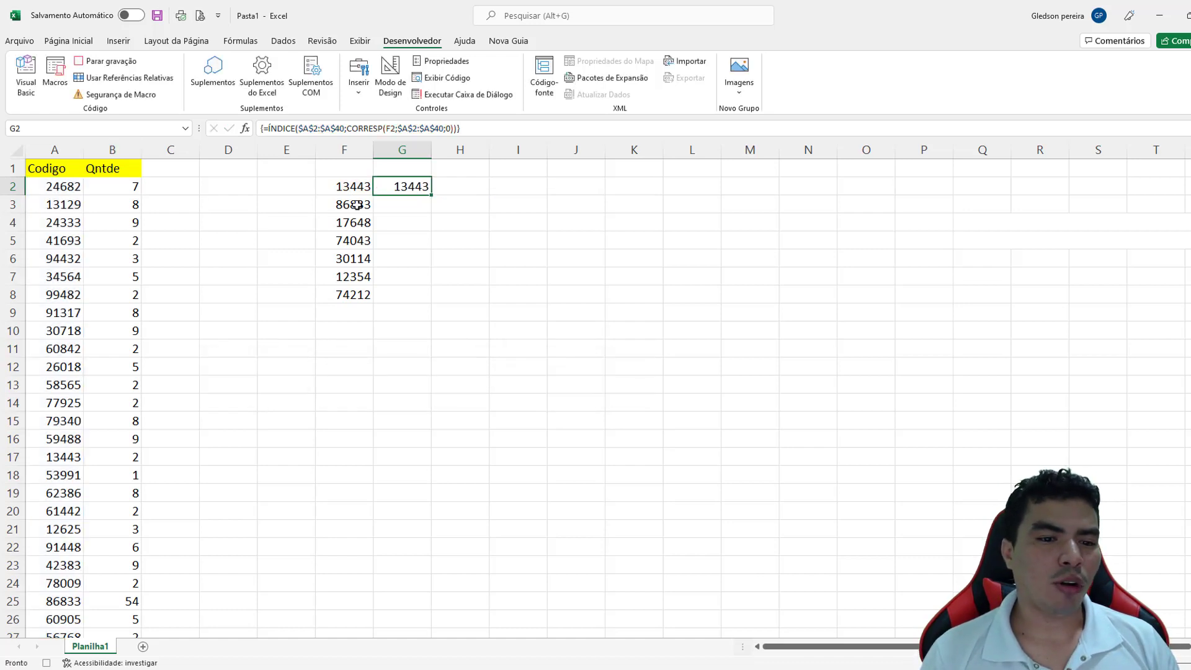
Fill the G2 lookup down to G8, then inspect unmatched code 12354 showing #N/D.
{"action": "left_click", "coordinate": [404, 212]}
{"action": "left_click", "coordinate": [407, 186]}
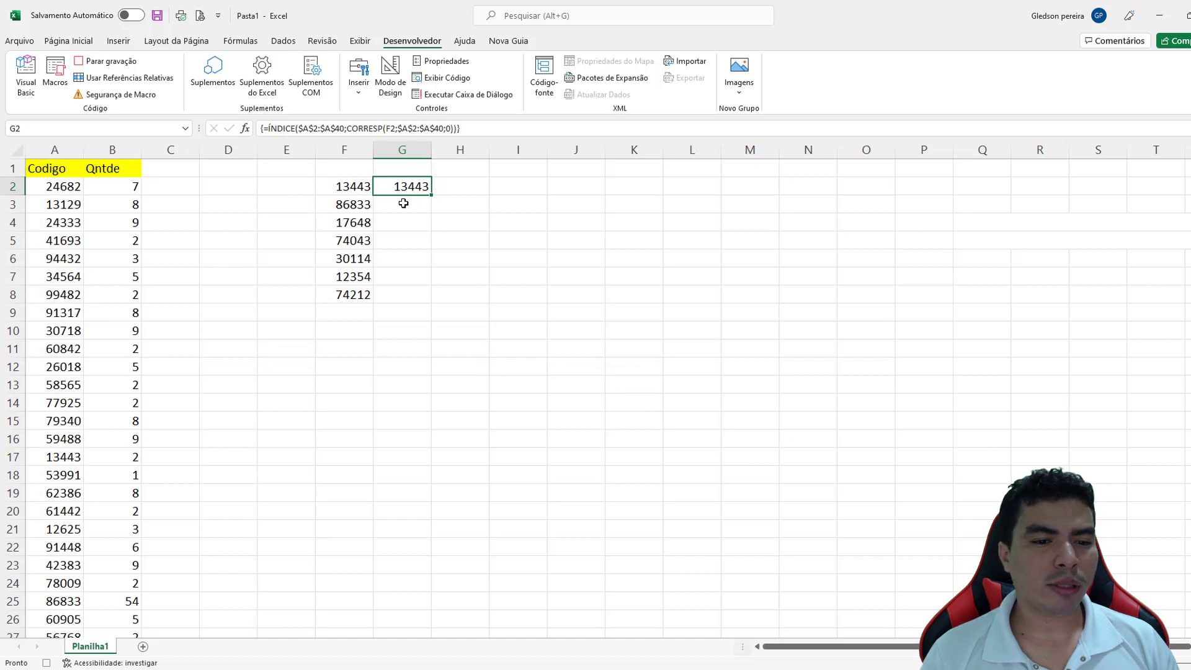
{"action": "left_click", "coordinate": [357, 186]}
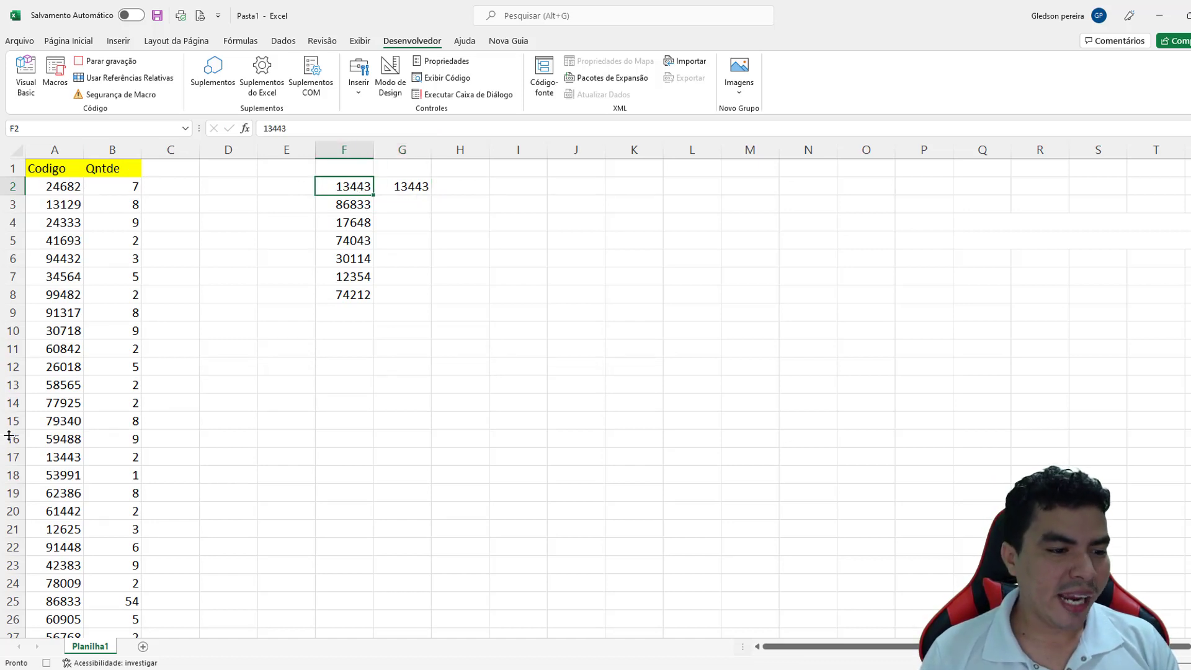
{"action": "left_click", "coordinate": [422, 185]}
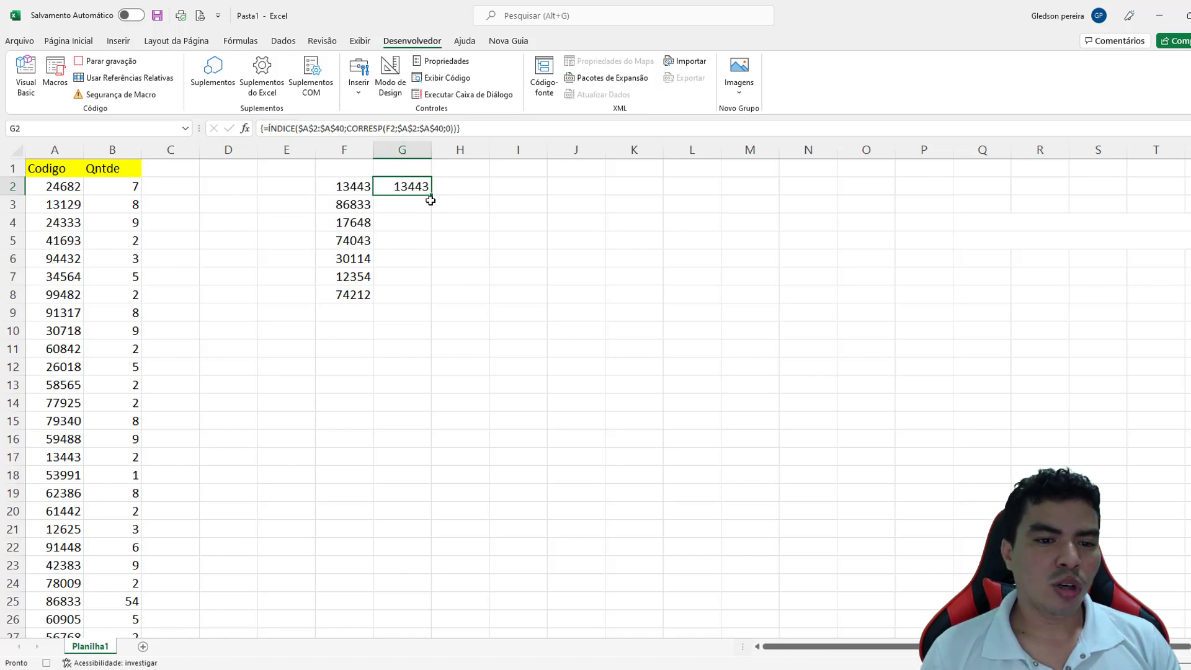
{"action": "left_click_drag", "start_coordinate": [432, 195], "coordinate": [431, 298]}
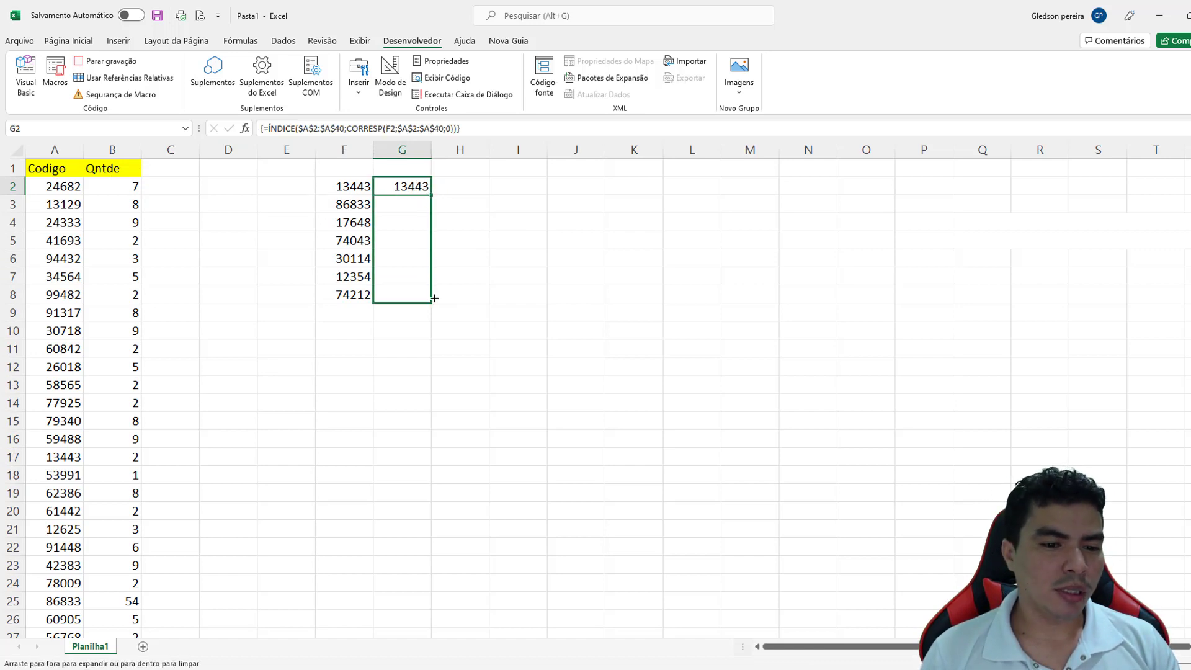
{"action": "left_click", "coordinate": [486, 257]}
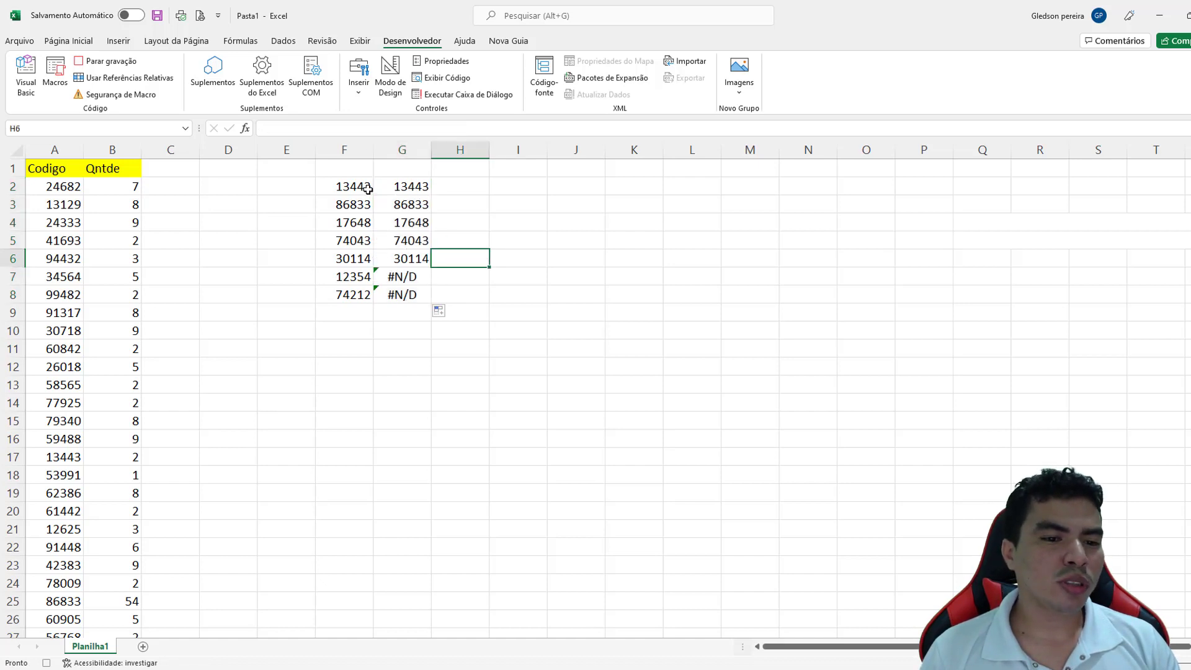
{"action": "left_click", "coordinate": [358, 277]}
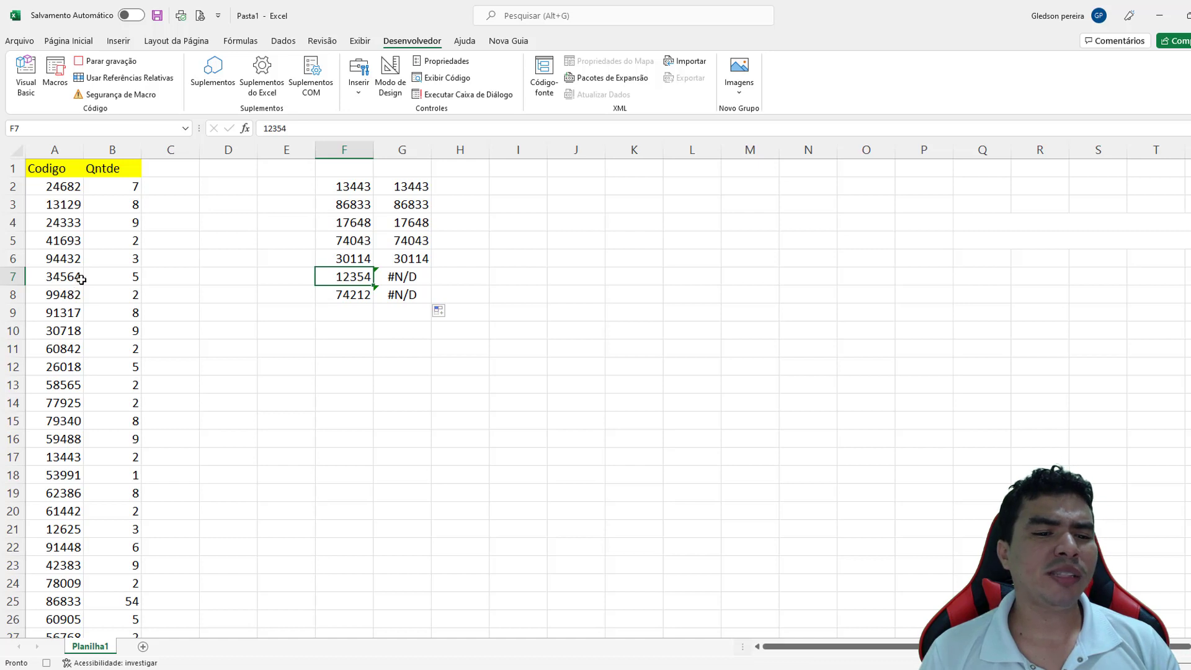
Copy the ÍNDICE/CORRESP formula text from G2 and paste it into H2.
{"action": "left_click", "coordinate": [402, 192]}
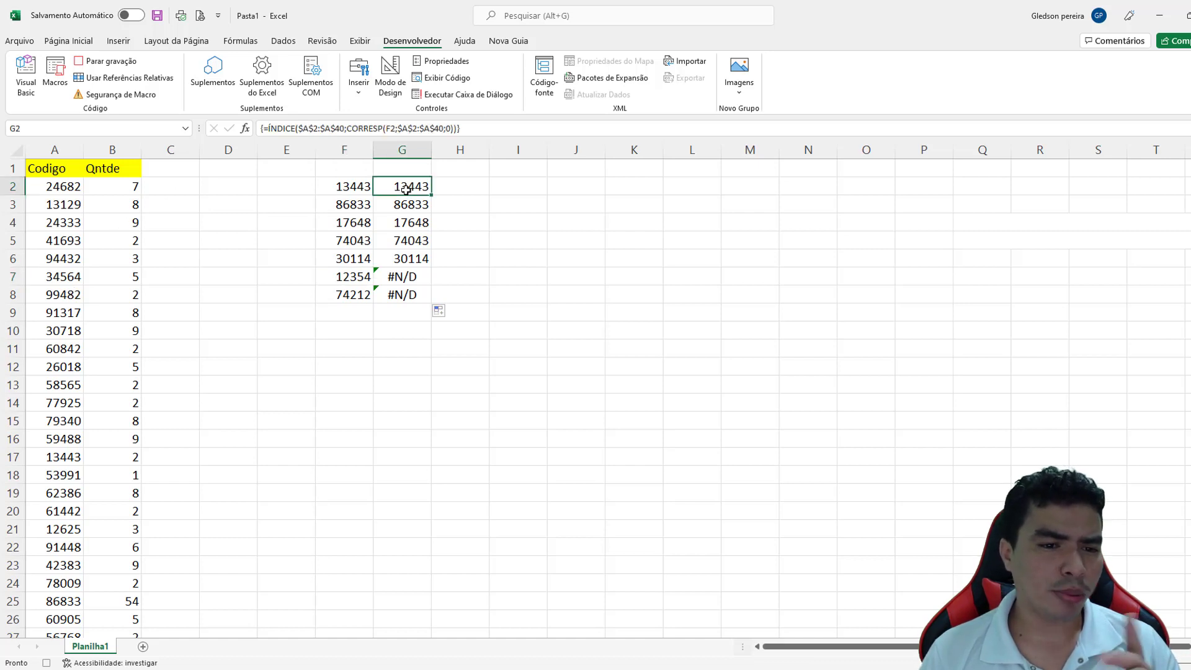
{"action": "left_click_drag", "start_coordinate": [452, 130], "coordinate": [260, 130]}
{"action": "key", "text": "ctrl+c"}
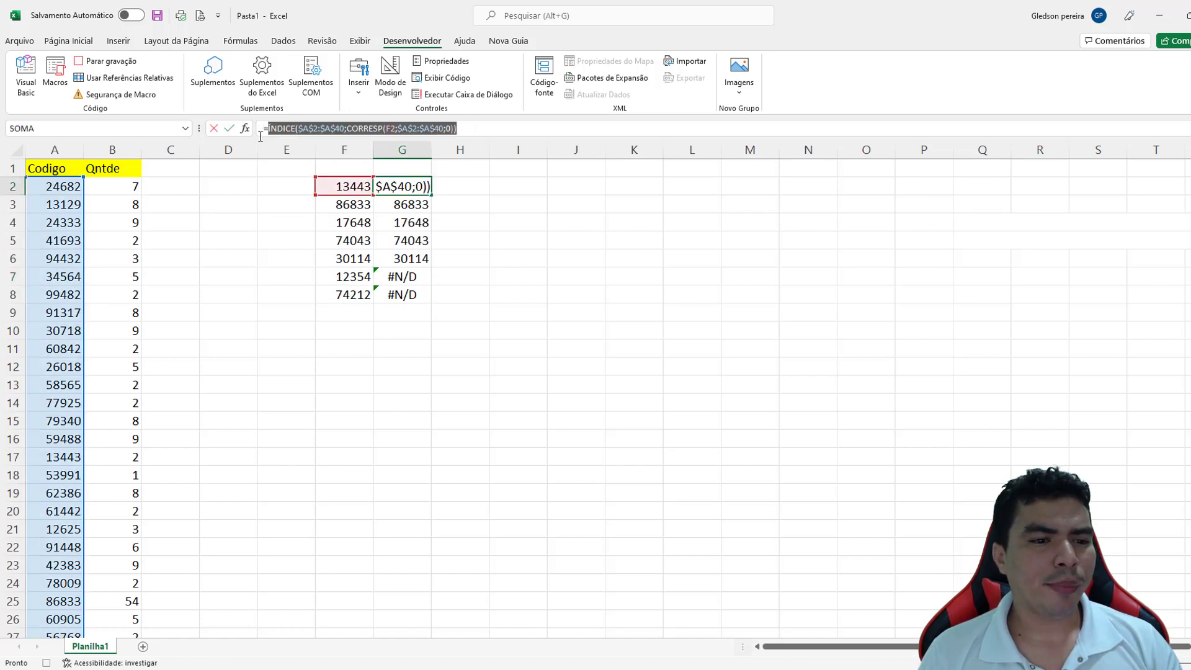
{"action": "left_click", "coordinate": [456, 186]}
{"action": "key", "text": "ctrl+v"}
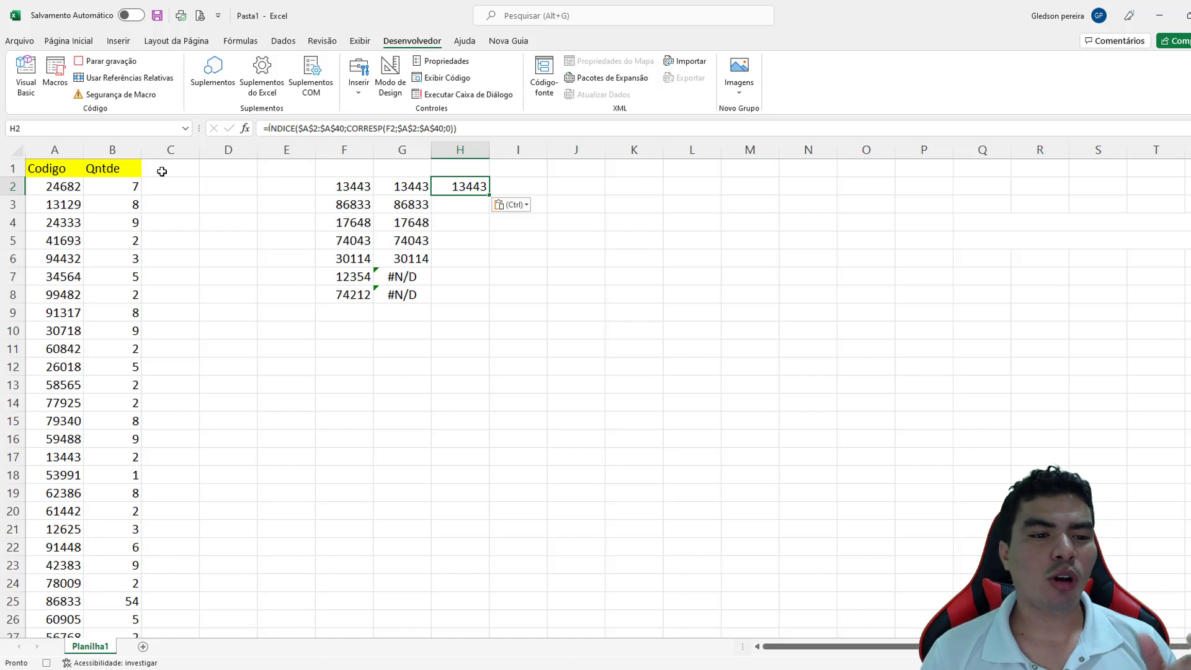
Edit H2's formula so ÍNDICE returns from the Qntde range $B$2:$B$40.
{"action": "left_click", "coordinate": [306, 130]}
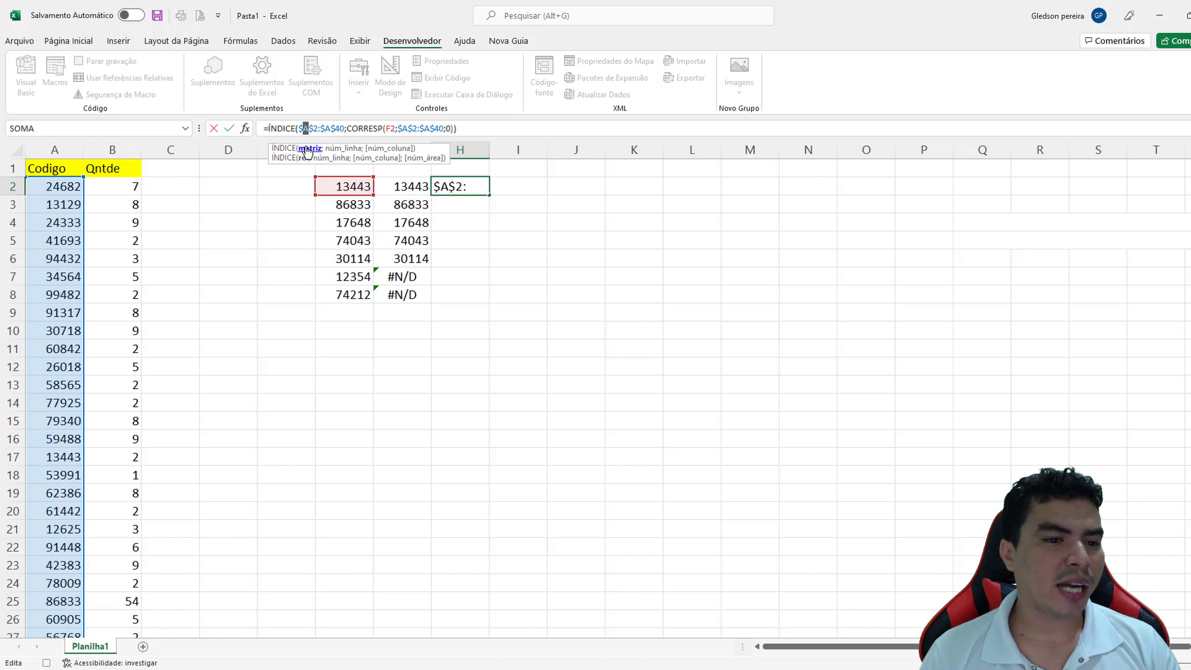
{"action": "type", "text": "b"}
{"action": "left_click_drag", "start_coordinate": [326, 128], "coordinate": [334, 129]}
{"action": "type", "text": "b"}
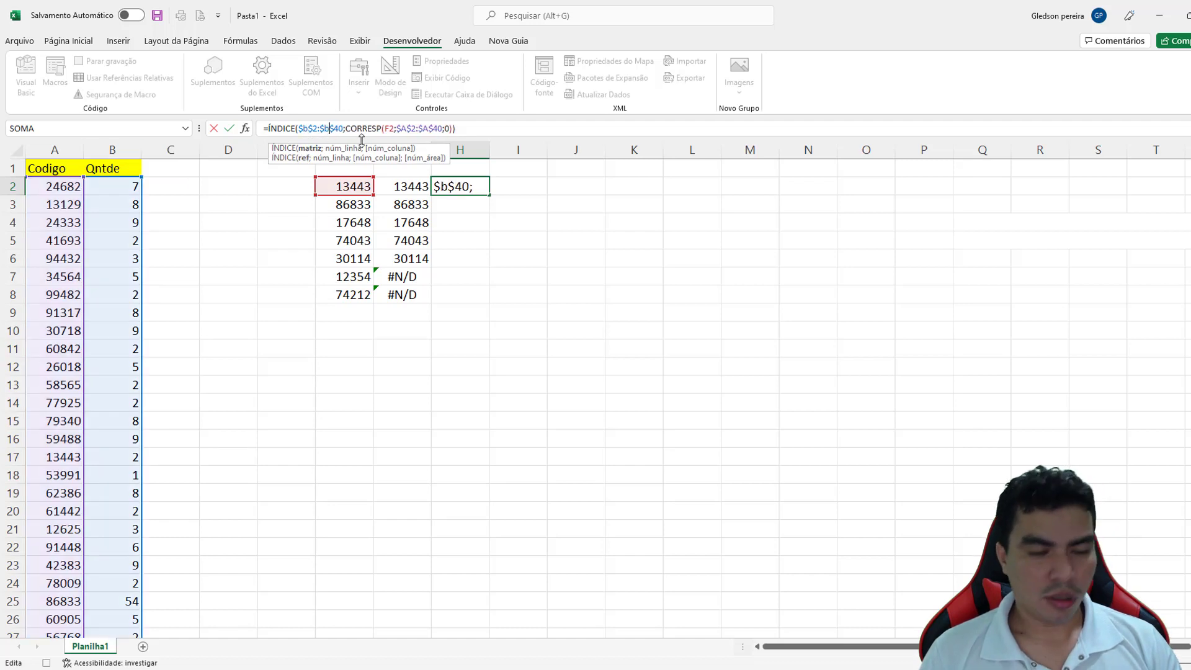
{"action": "key", "text": "Return"}
Compare the H2 and G2 formulas, then fill H2's quantity lookup down to H8.
{"action": "left_click", "coordinate": [477, 187]}
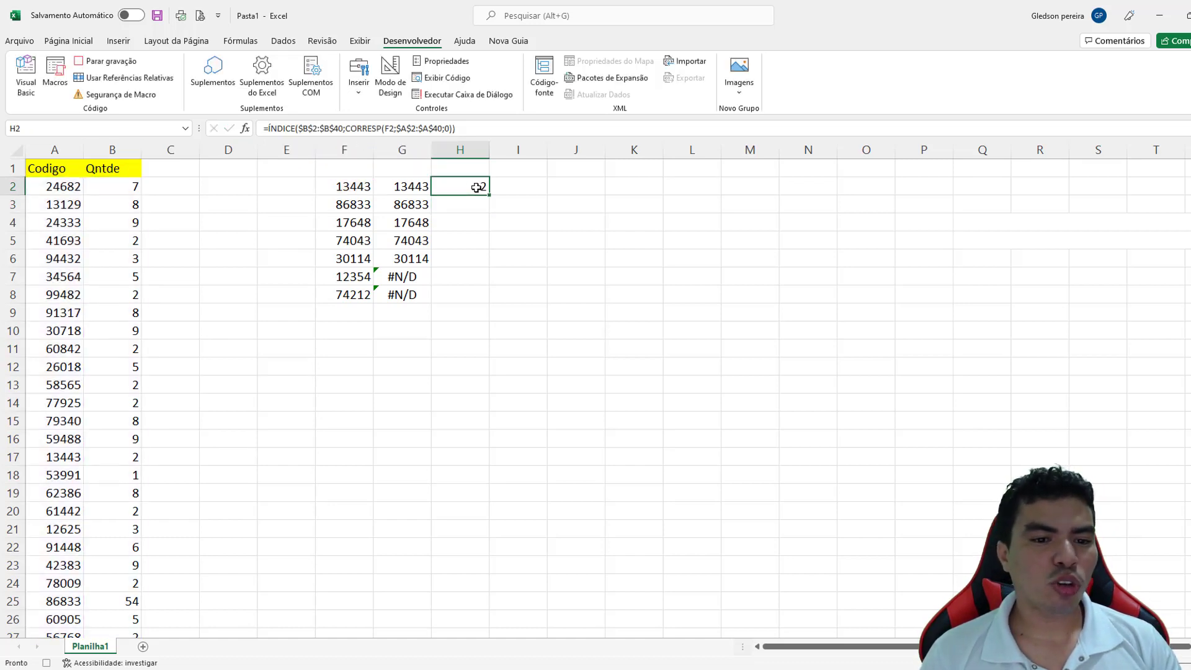
{"action": "left_click", "coordinate": [413, 190]}
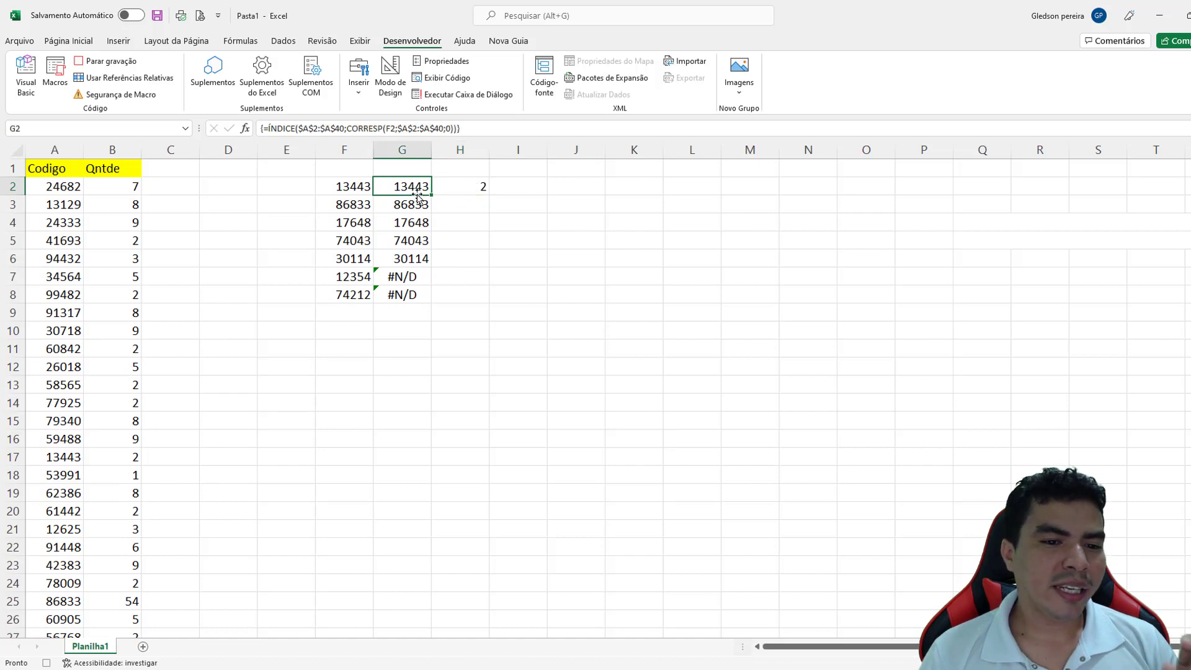
{"action": "left_click", "coordinate": [467, 191]}
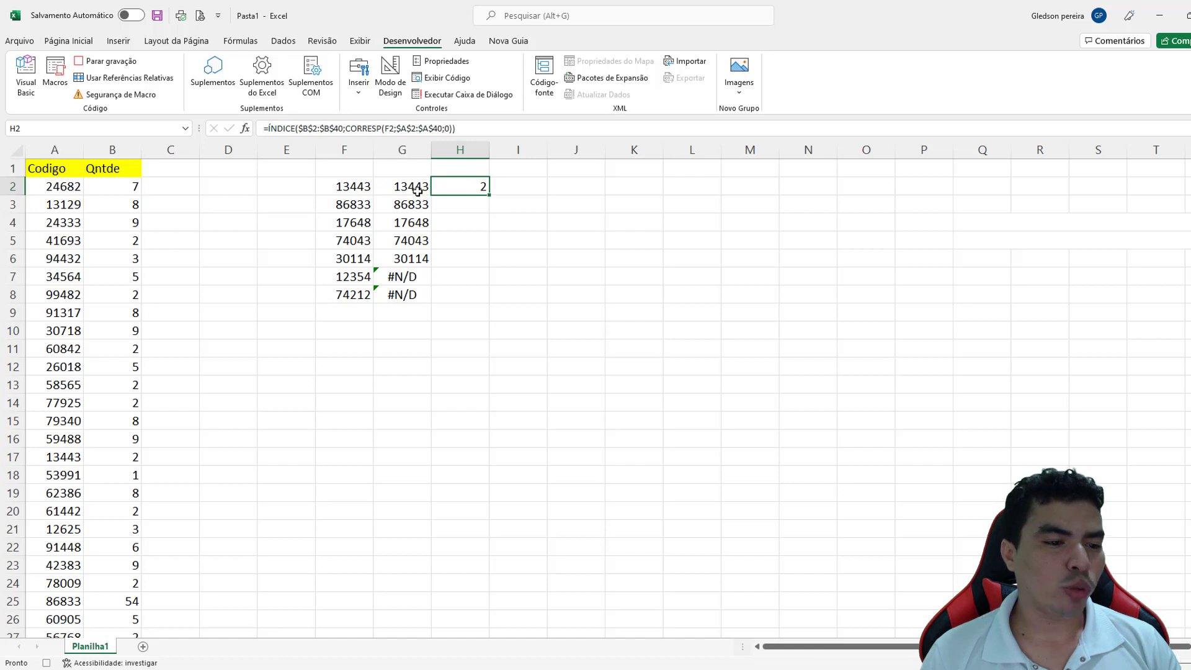
{"action": "left_click", "coordinate": [15, 457]}
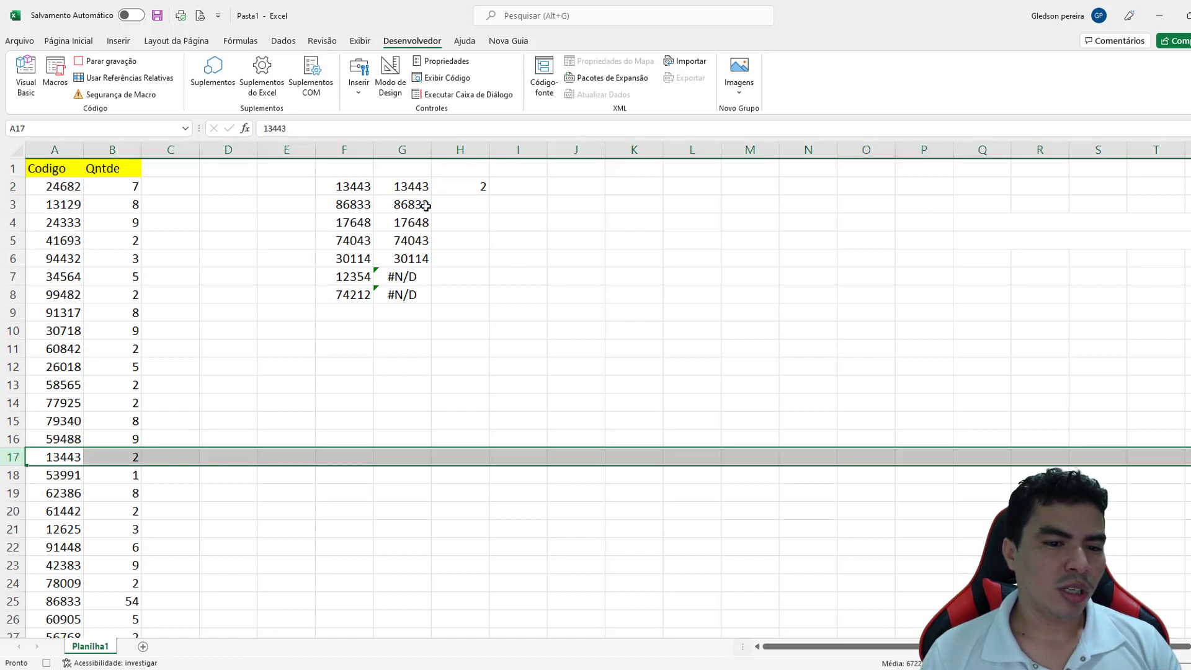
{"action": "left_click", "coordinate": [467, 190]}
{"action": "mouse_move", "coordinate": [490, 196]}
{"action": "left_mouse_down"}
{"action": "mouse_move", "coordinate": [490, 303]}
{"action": "mouse_move", "coordinate": [399, 296]}
{"action": "left_mouse_up"}
Verify the lookup results: #N/D for 12354, code 86833 in A25, H3's quantity 54, and G3's formula.
{"action": "left_click", "coordinate": [354, 278]}
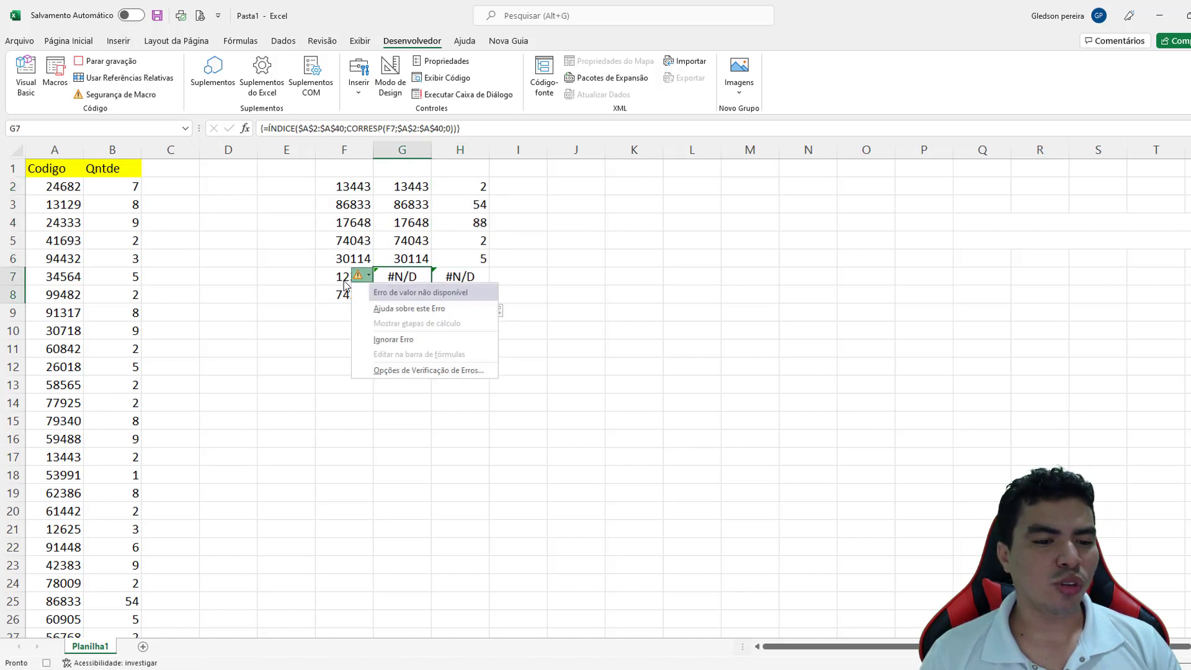
{"action": "left_click", "coordinate": [338, 279]}
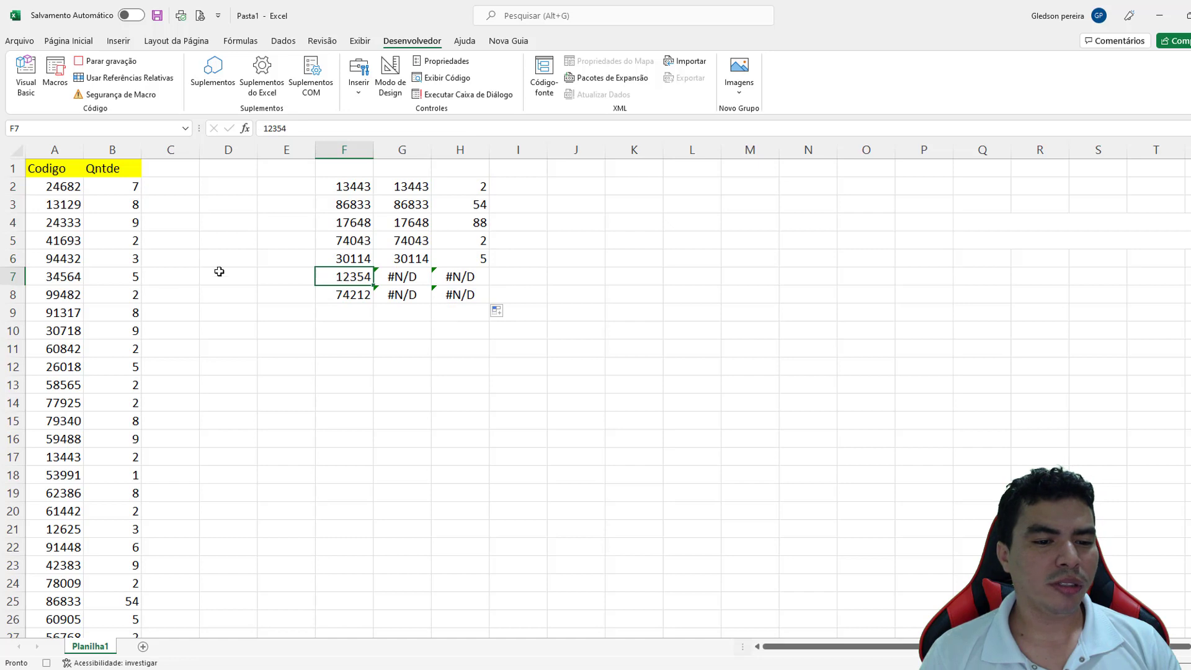
{"action": "left_click", "coordinate": [469, 209]}
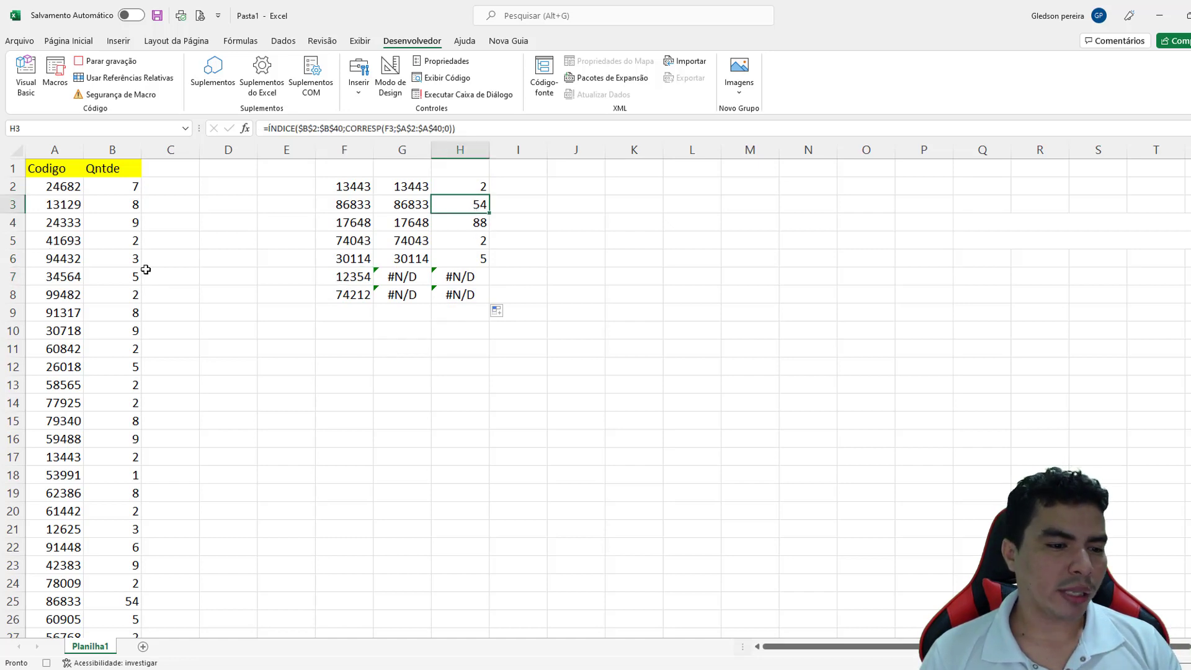
{"action": "scroll", "coordinate": [145, 344], "scroll_direction": "down", "scroll_amount": 1}
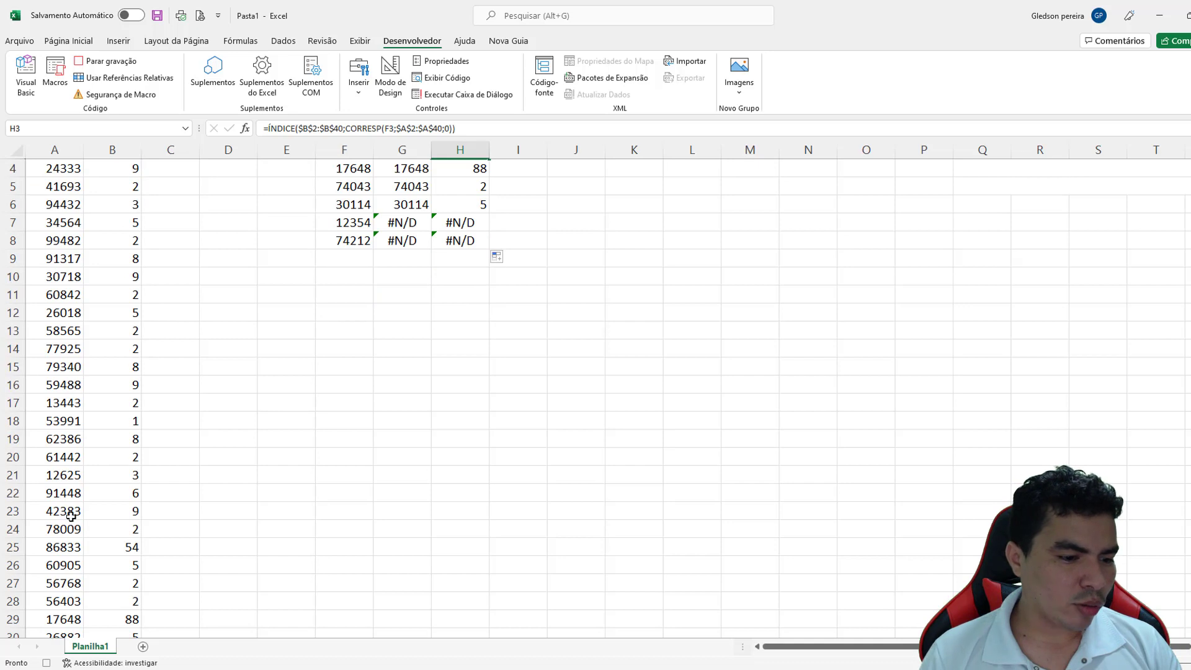
{"action": "left_click", "coordinate": [67, 548]}
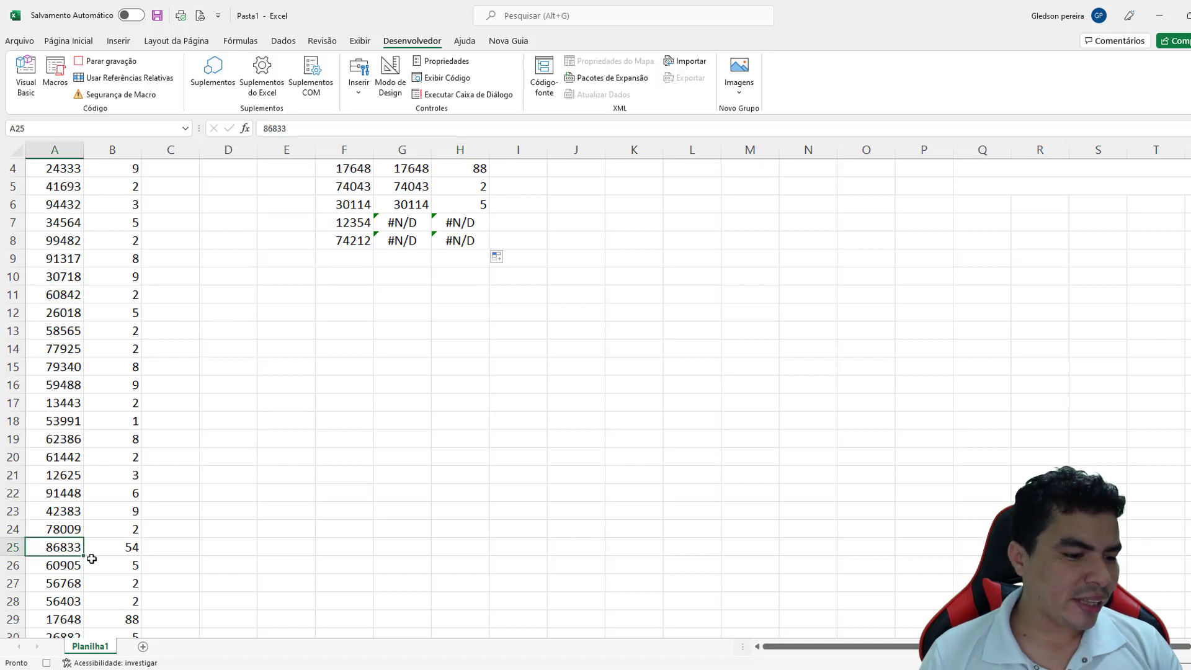
{"action": "scroll", "coordinate": [279, 438], "scroll_direction": "up", "scroll_amount": 1}
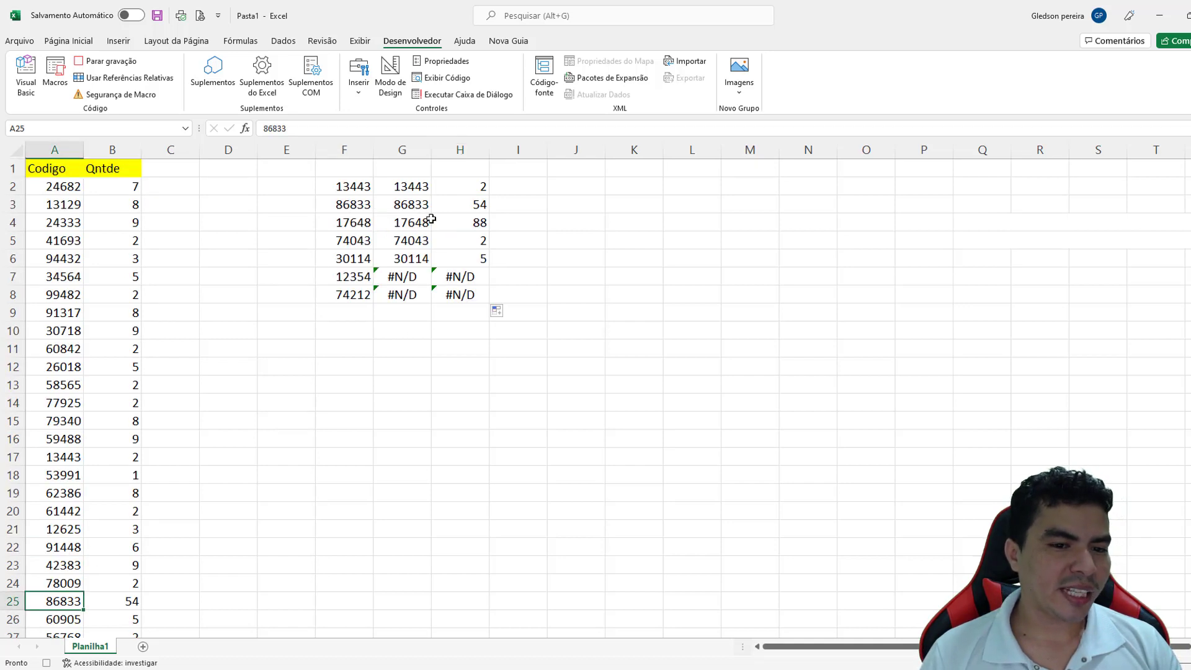
{"action": "left_click", "coordinate": [468, 209]}
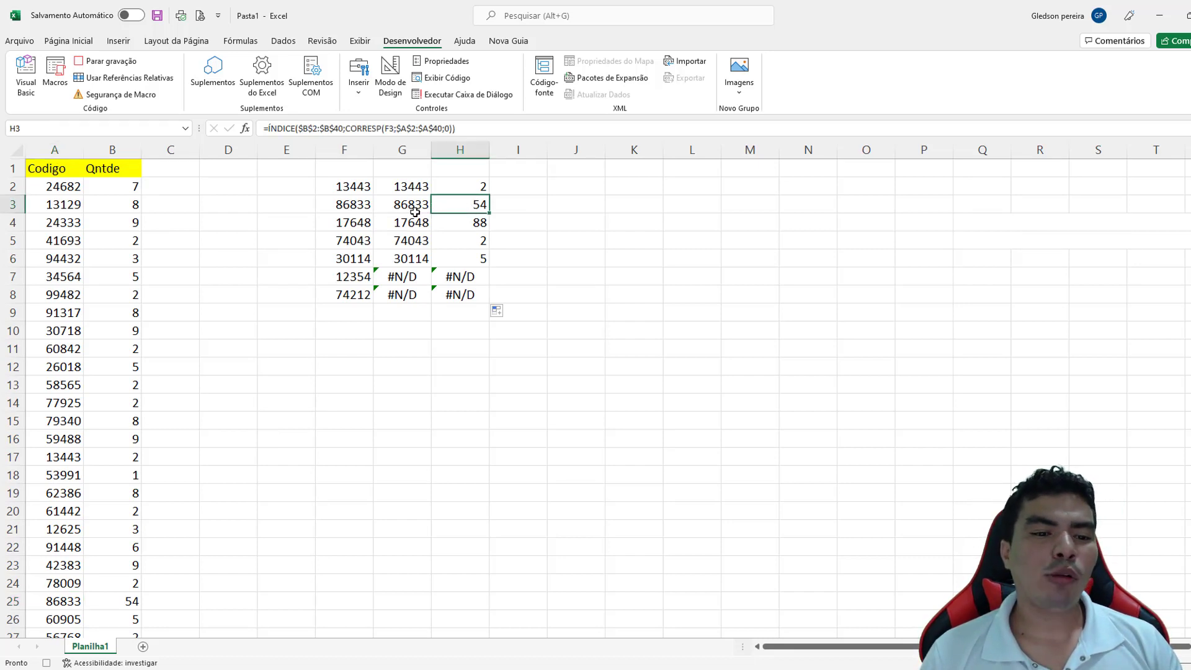
{"action": "left_click", "coordinate": [410, 205]}
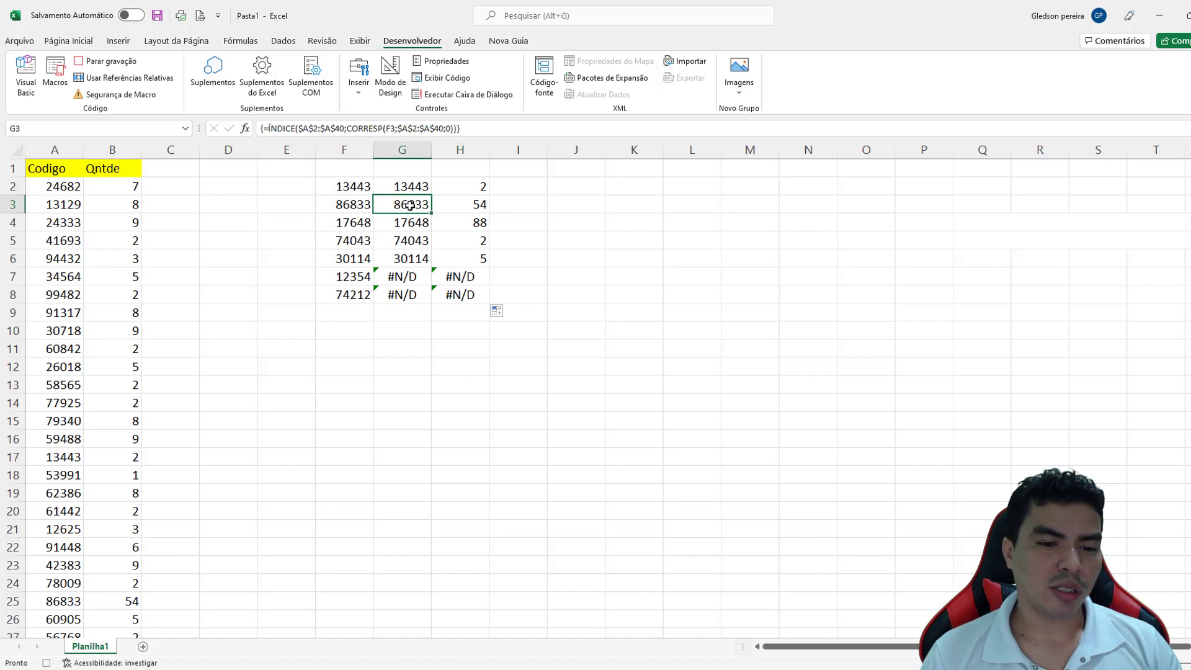
{"action": "left_click", "coordinate": [646, 264]}
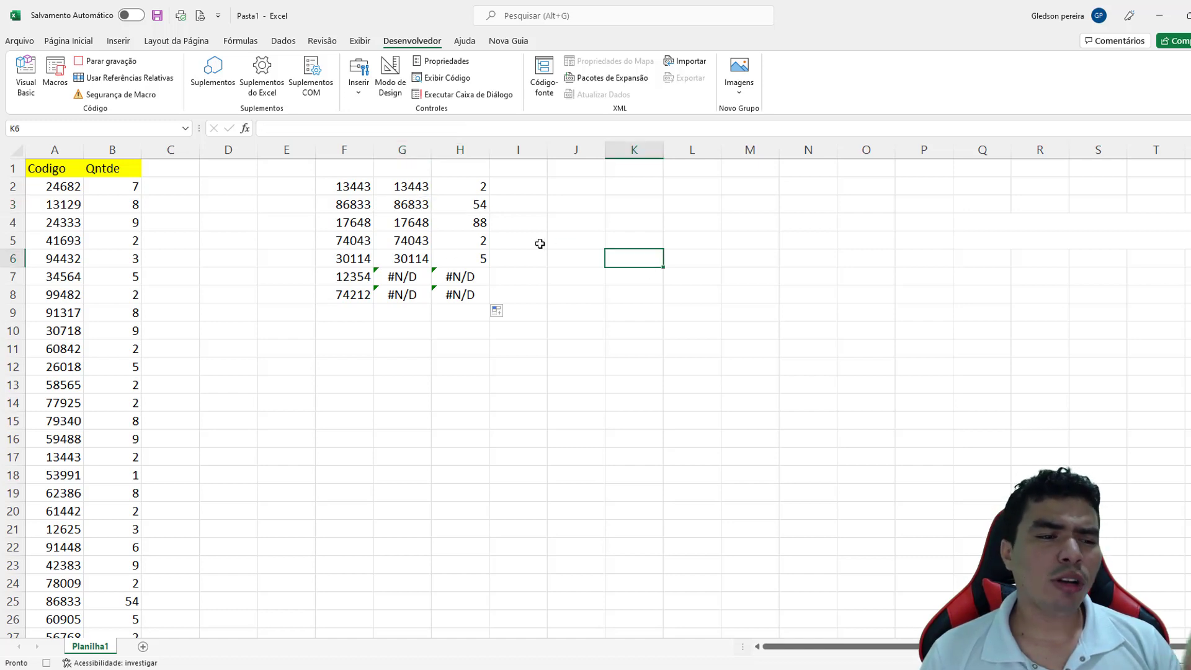
Stop the macro recording and bring up the Inserir > Formas gallery.
{"action": "left_click", "coordinate": [111, 62]}
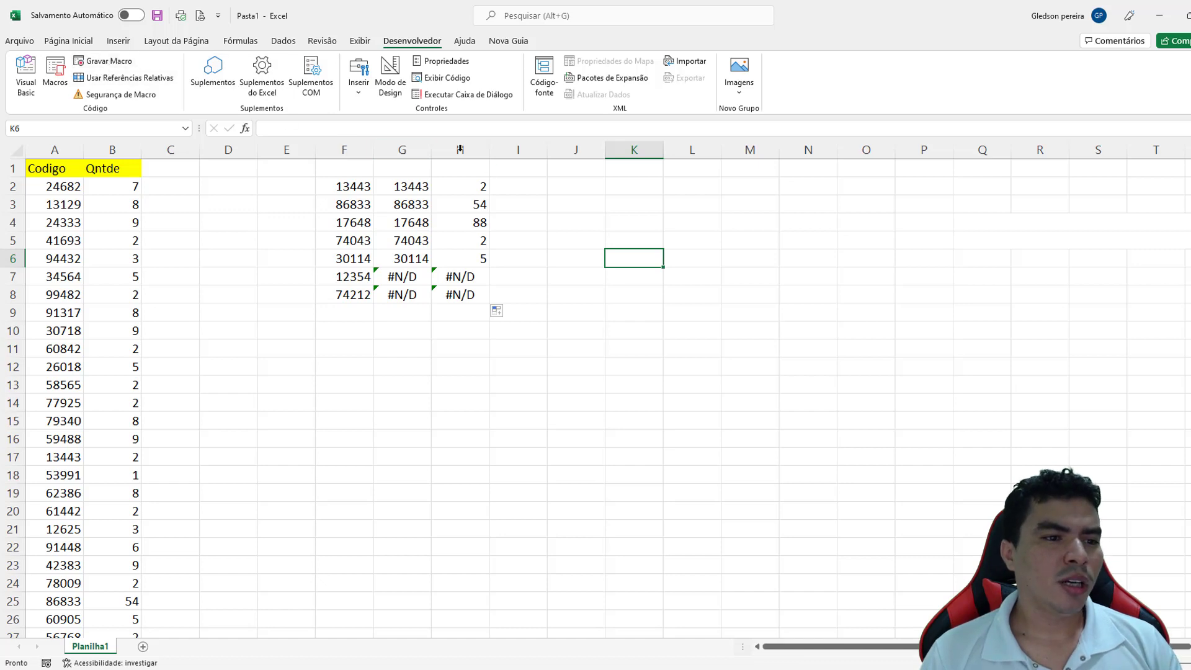
{"action": "left_click", "coordinate": [117, 41]}
{"action": "left_click", "coordinate": [220, 60]}
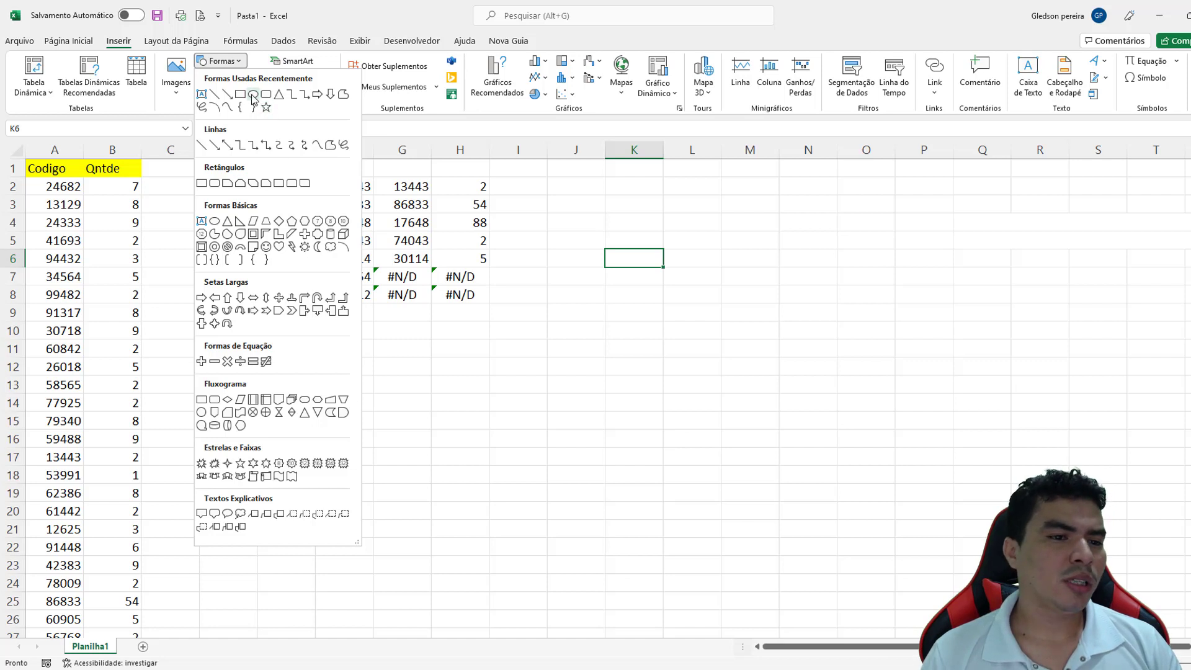
Draw a rounded rectangle over K3:L4 and assign Macro1 to it through Atribuir macro.
{"action": "left_click", "coordinate": [266, 94]}
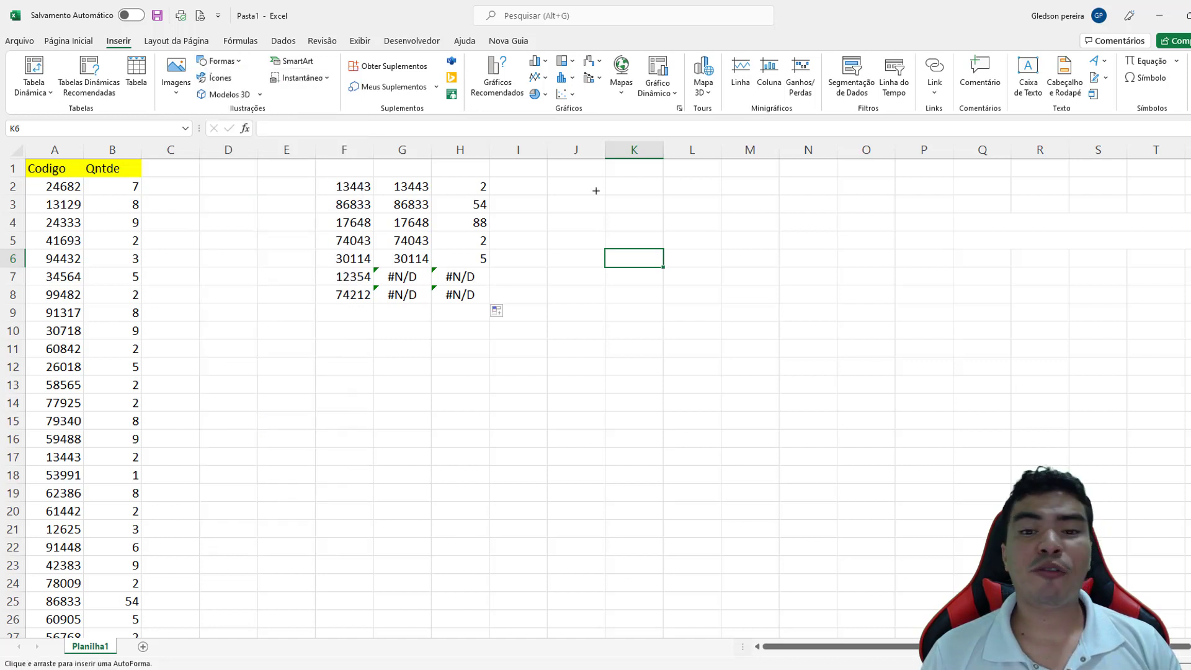
{"action": "left_click_drag", "start_coordinate": [606, 198], "coordinate": [703, 227]}
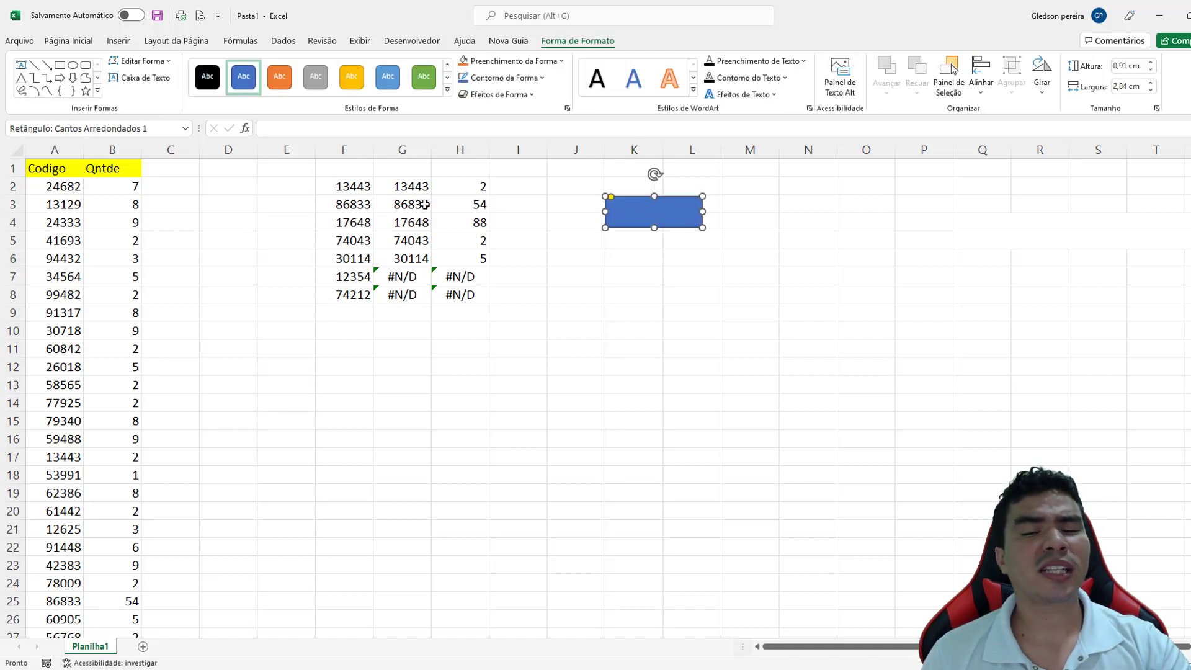
{"action": "right_click", "coordinate": [631, 222]}
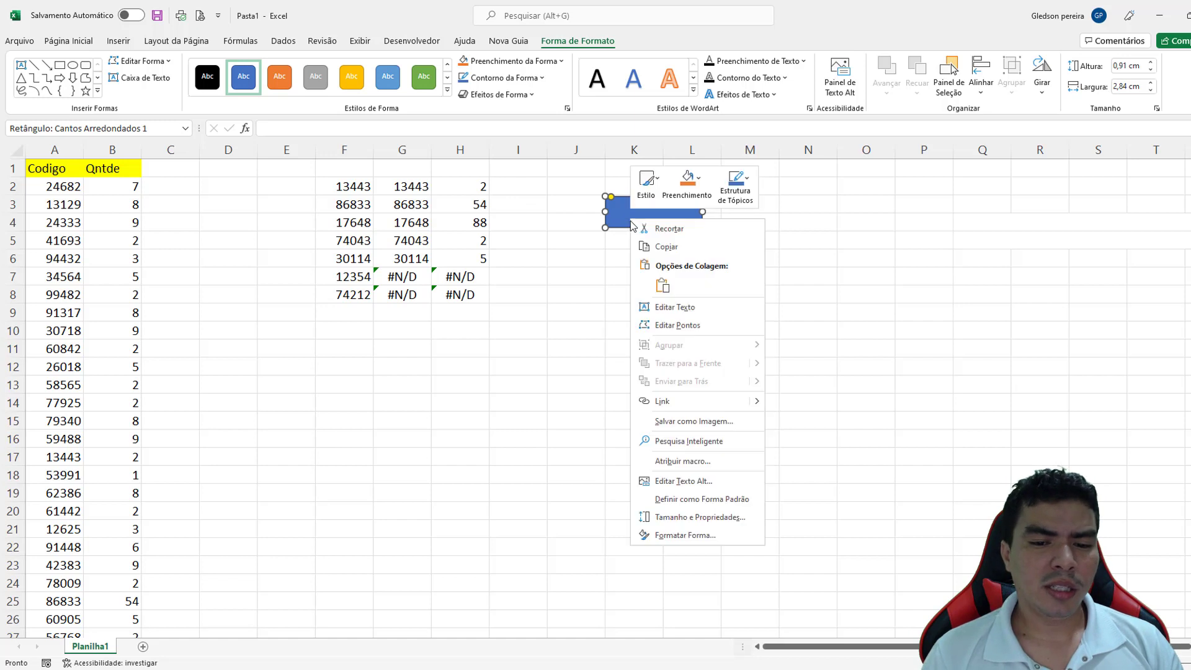
{"action": "left_click", "coordinate": [683, 460]}
{"action": "left_click", "coordinate": [601, 390]}
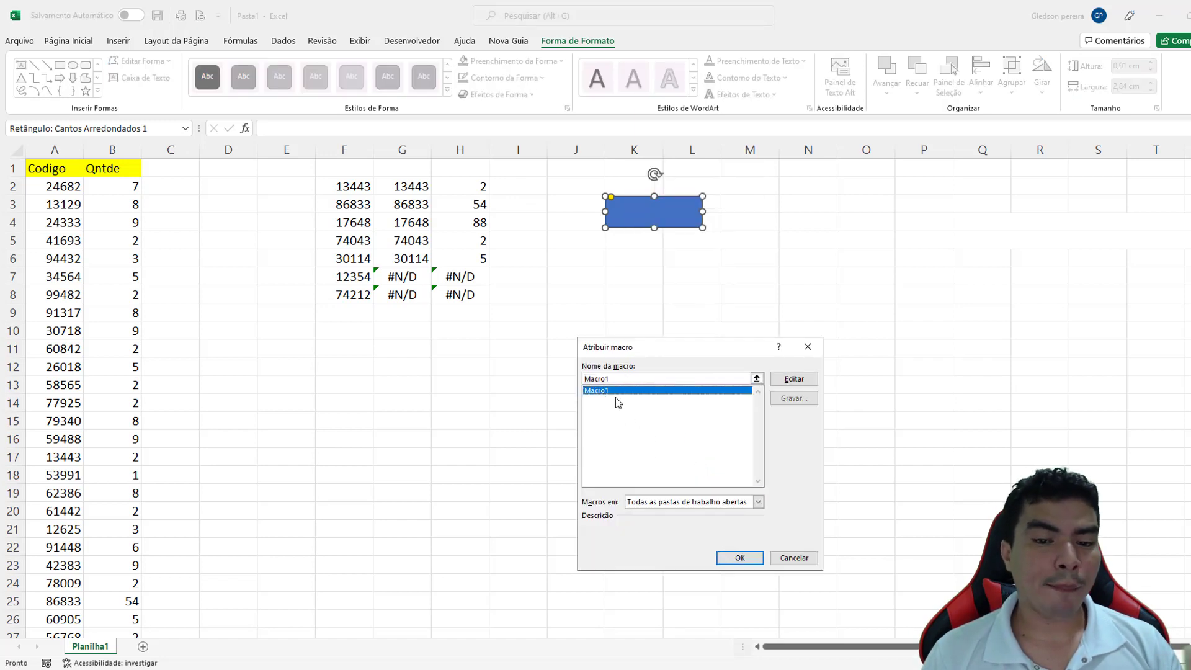
{"action": "left_click", "coordinate": [739, 557]}
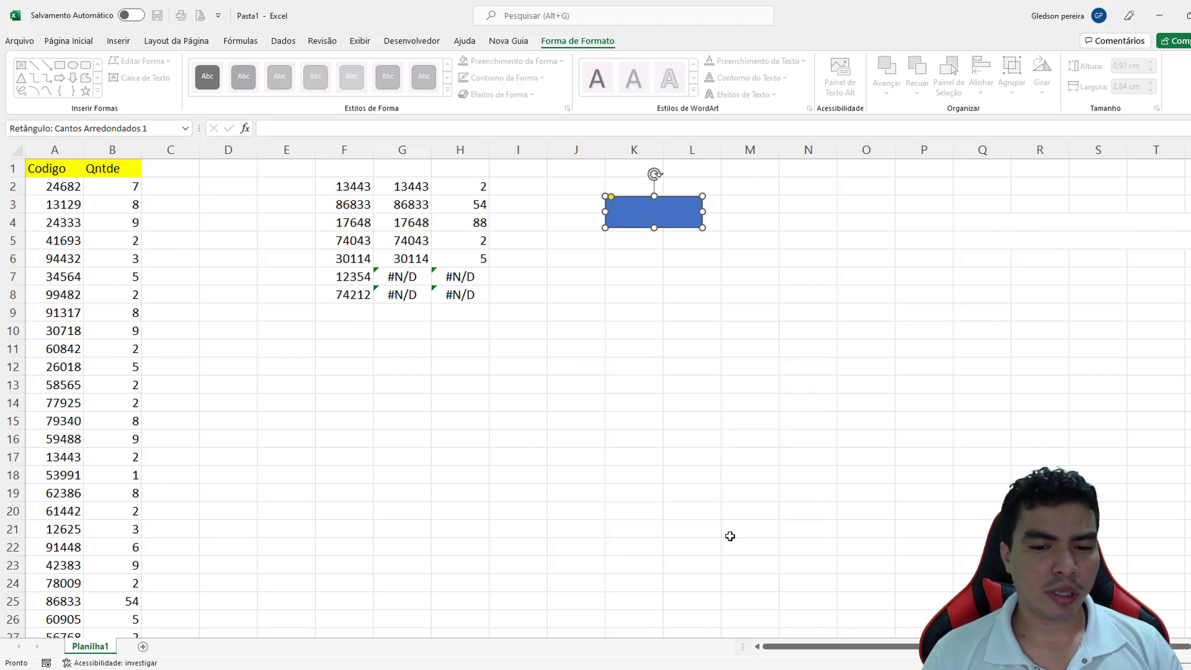
{"action": "left_click", "coordinate": [645, 364]}
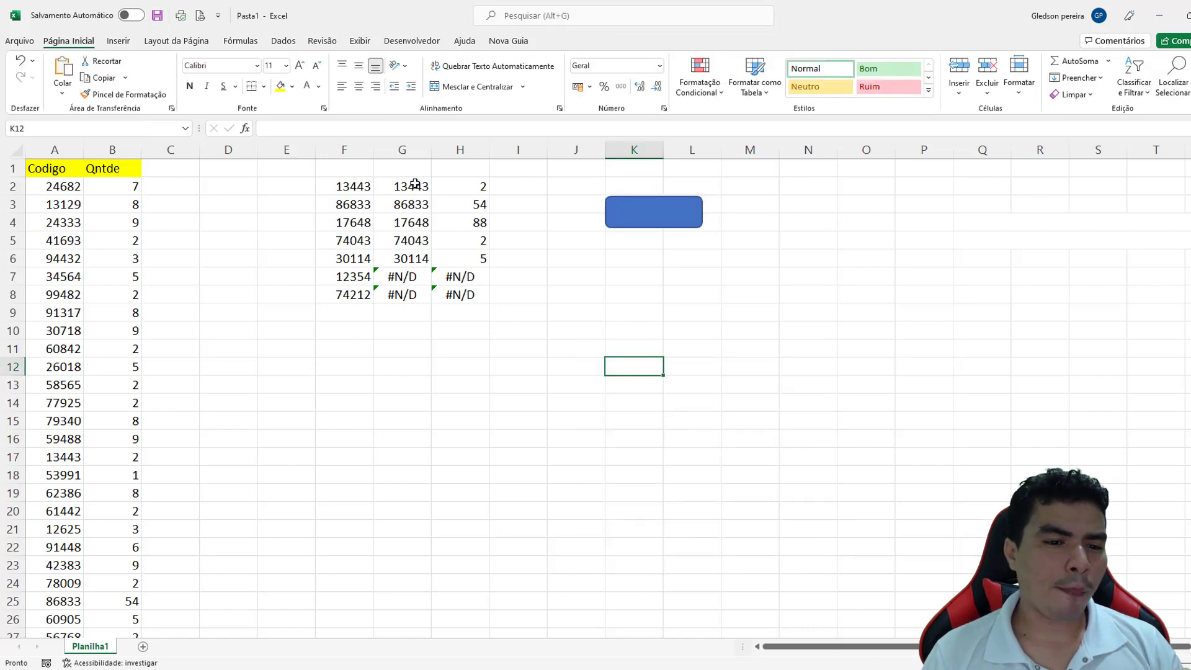
Delete the G2:H8 lookup results and click the blue button to run Macro1.
{"action": "left_click_drag", "start_coordinate": [417, 184], "coordinate": [484, 291]}
{"action": "key", "text": "Delete"}
{"action": "left_click", "coordinate": [645, 214]}
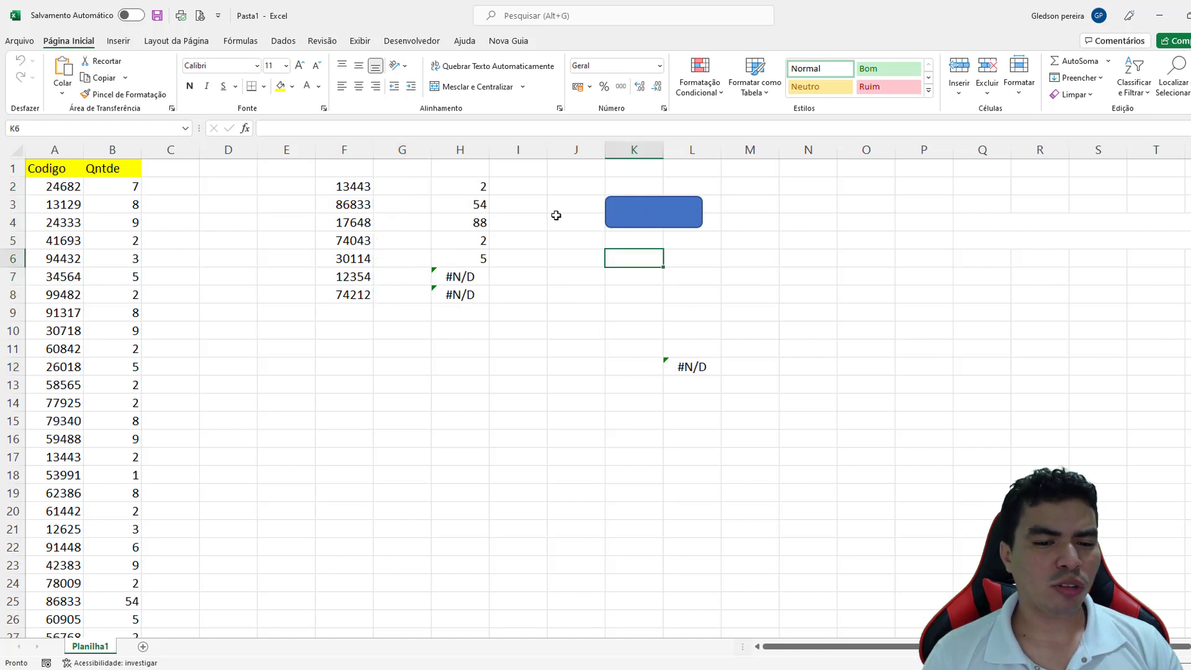
Clear G2:H8 again, rerun the macro from G2, and check the rebuilt G2, H2, H3, H5 formulas.
{"action": "left_click_drag", "start_coordinate": [427, 193], "coordinate": [486, 293]}
{"action": "key", "text": "Delete"}
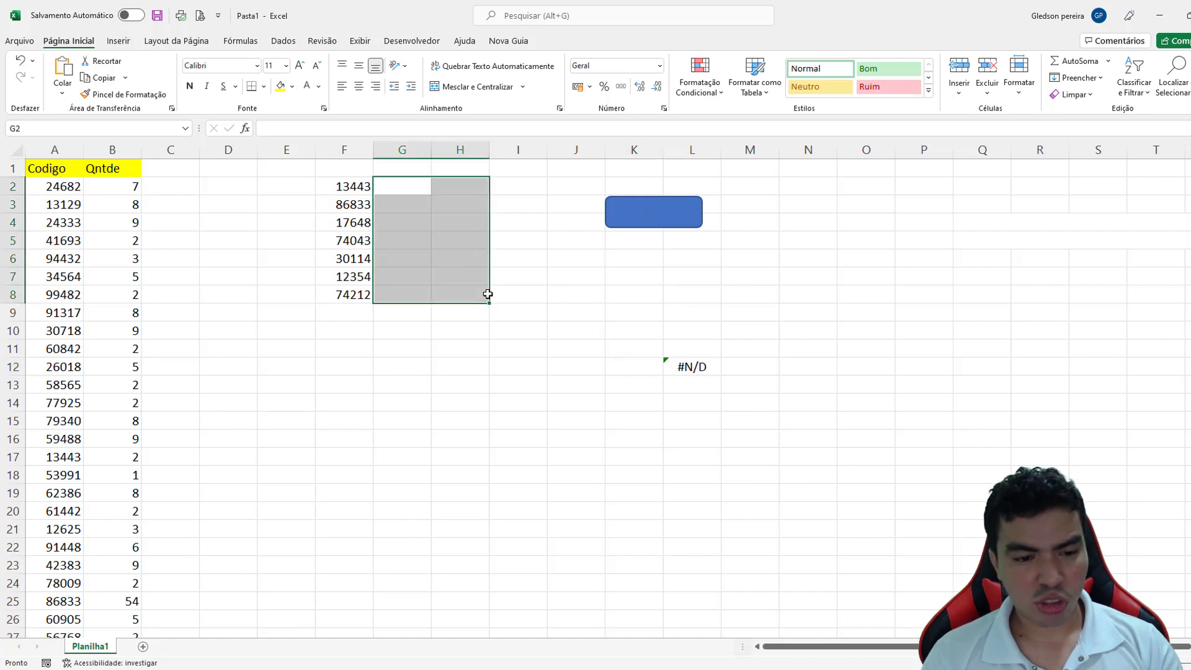
{"action": "left_click", "coordinate": [403, 181]}
{"action": "left_click", "coordinate": [685, 224]}
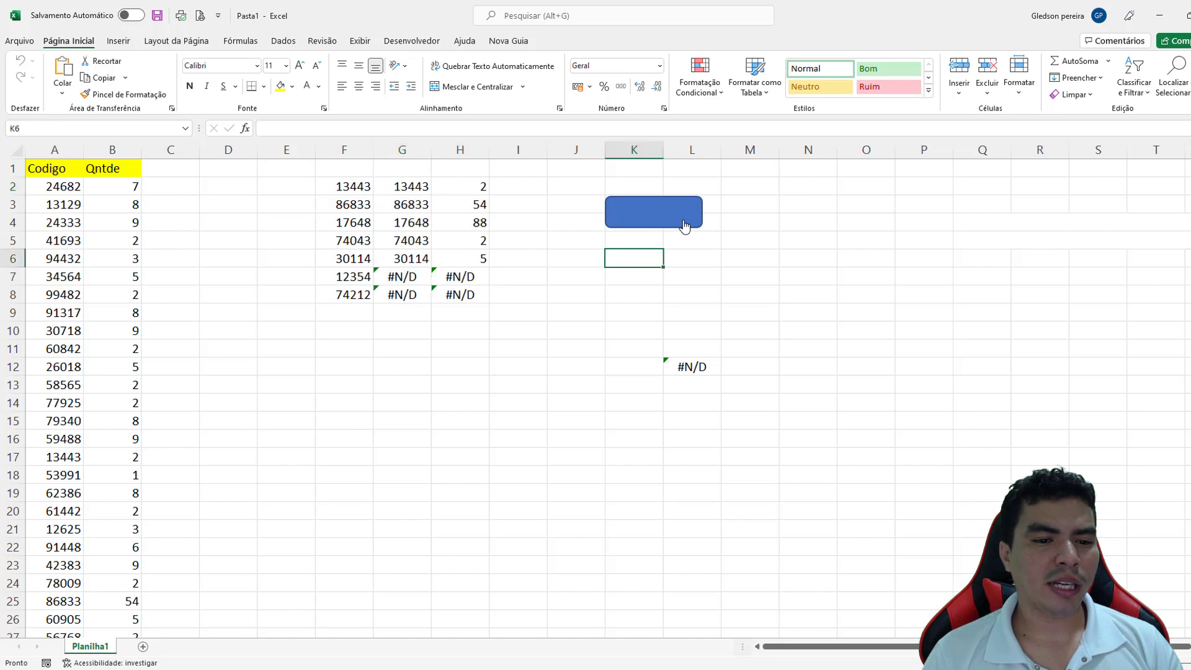
{"action": "left_click", "coordinate": [420, 189]}
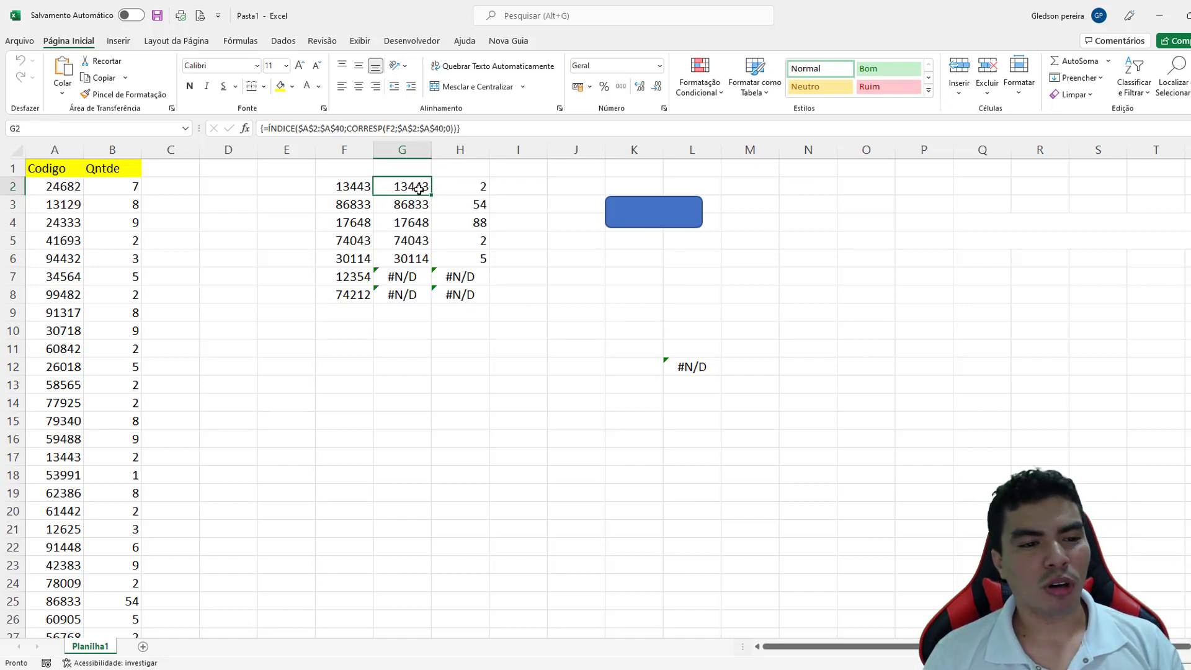
{"action": "left_click", "coordinate": [457, 186]}
{"action": "left_click", "coordinate": [470, 205]}
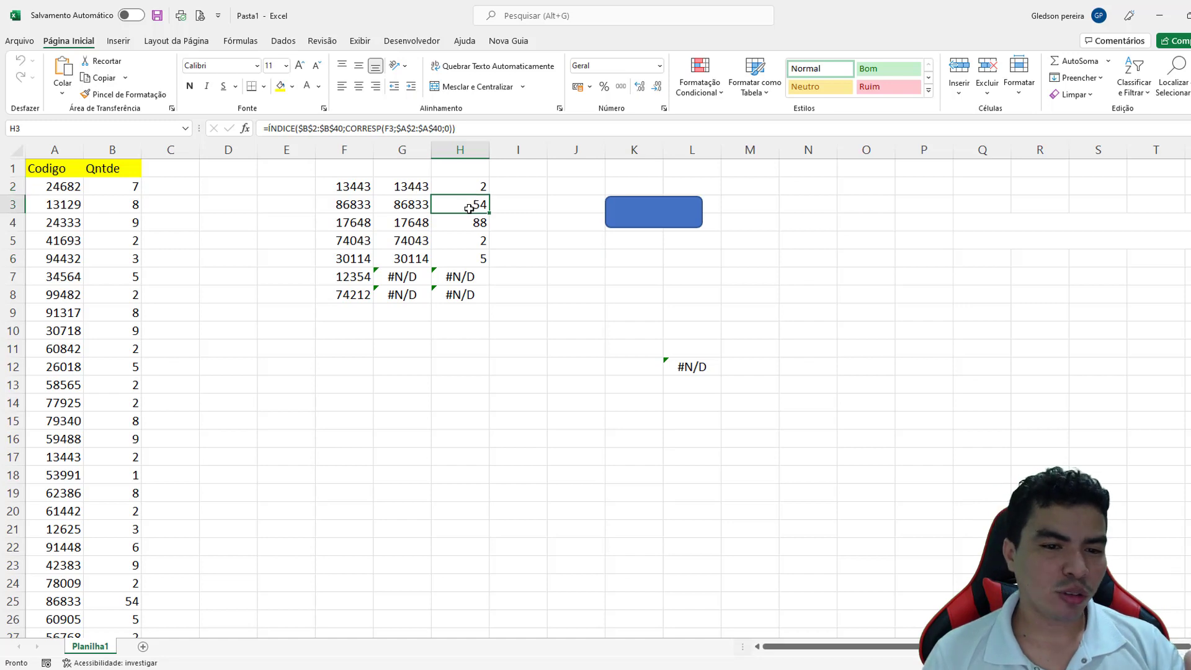
{"action": "left_click", "coordinate": [471, 234]}
Open Macro1's recorded code in the VBA editor via the blue rectangle's Atribuir macro dialog.
{"action": "right_click", "coordinate": [647, 230]}
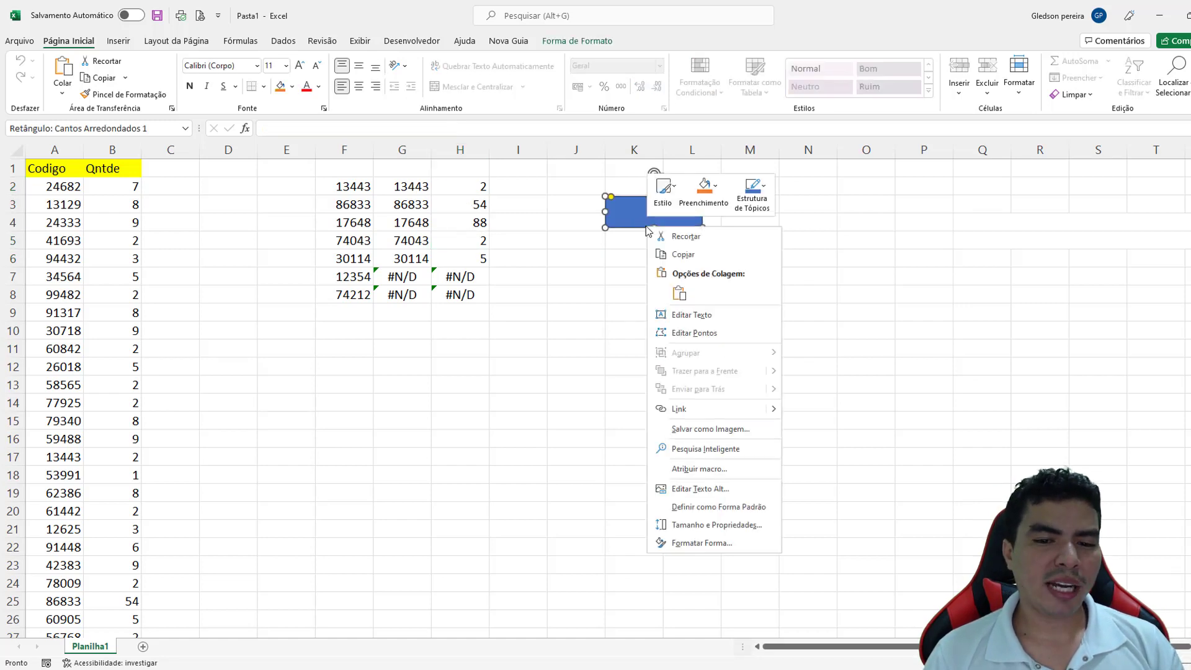
{"action": "left_click", "coordinate": [724, 472]}
{"action": "left_click", "coordinate": [815, 390]}
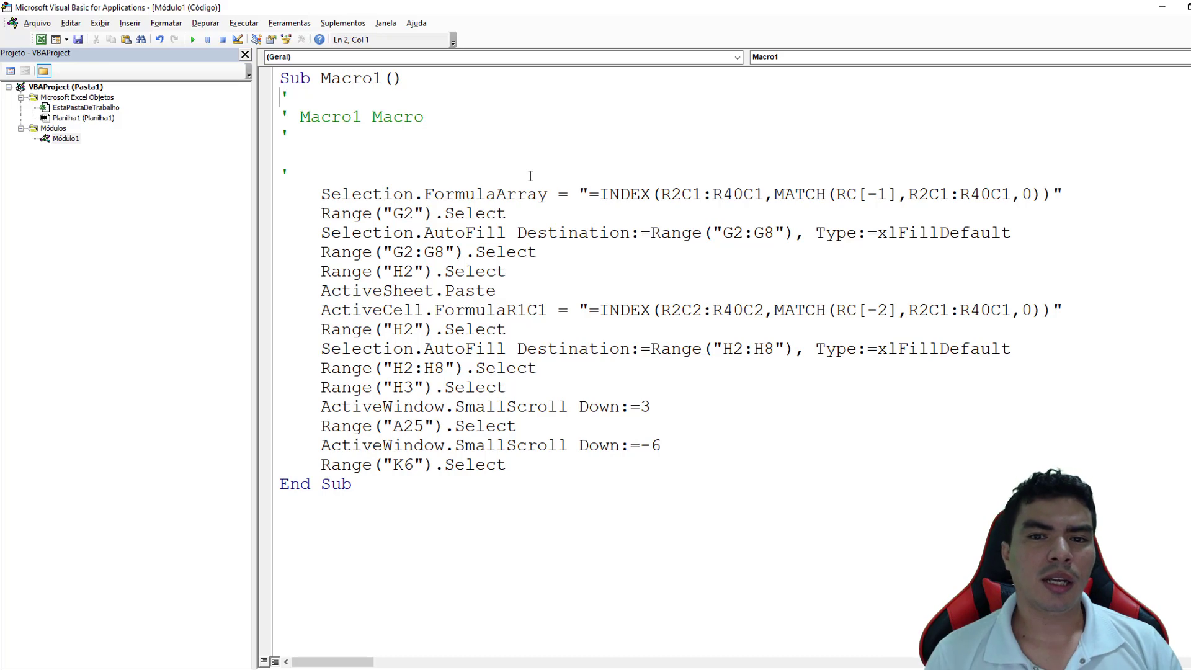
Switch from the VBA editor back to the Excel worksheet with the G2:H8 lookups.
{"action": "left_click", "coordinate": [41, 39]}
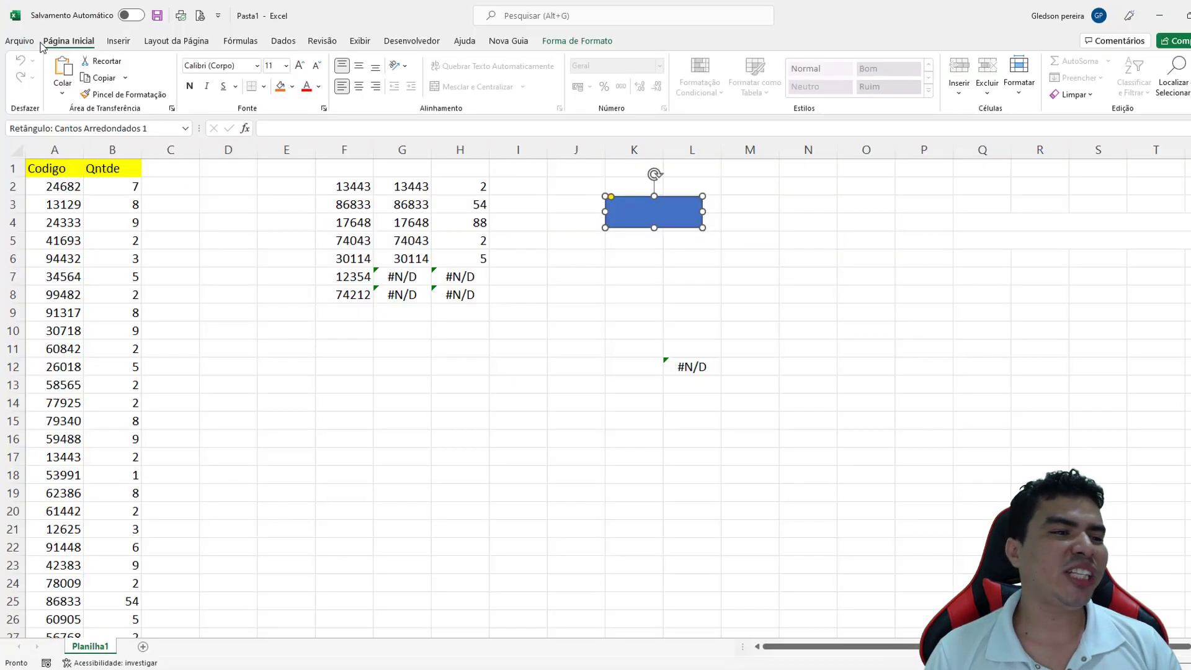